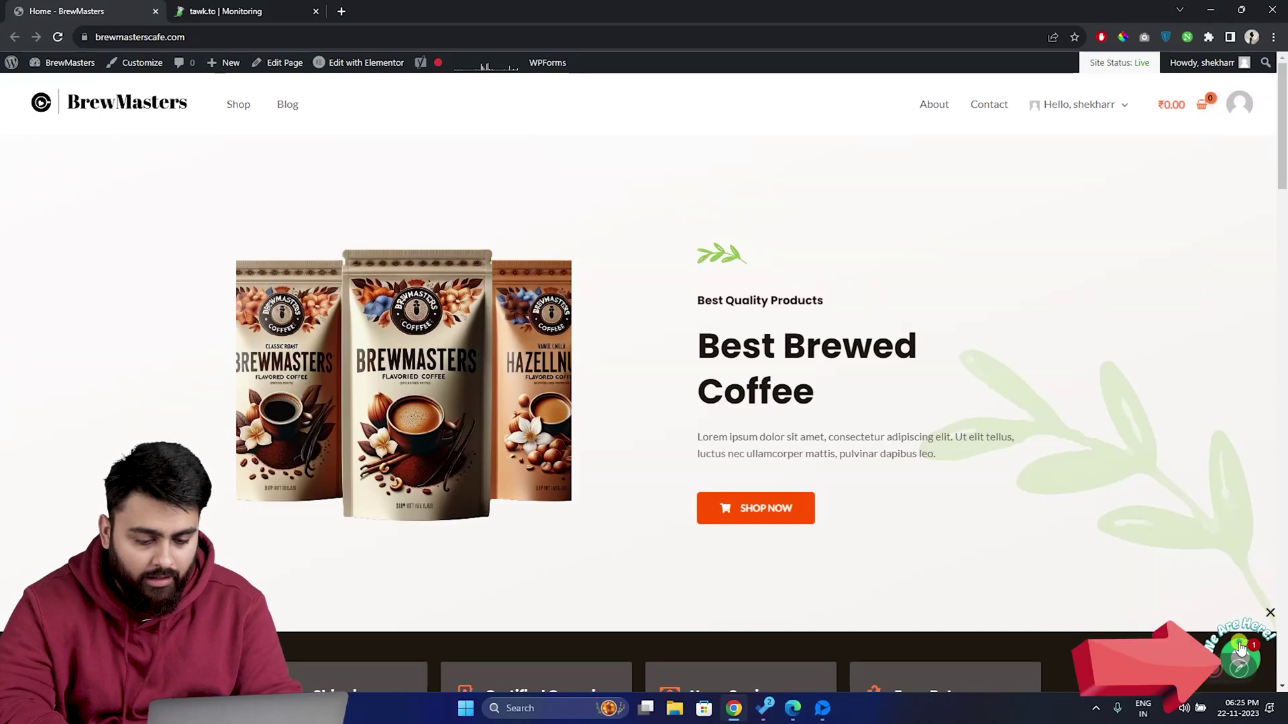
Step: Send 'Hi' from the chat widget on the BrewMasters site
click(1239, 650)
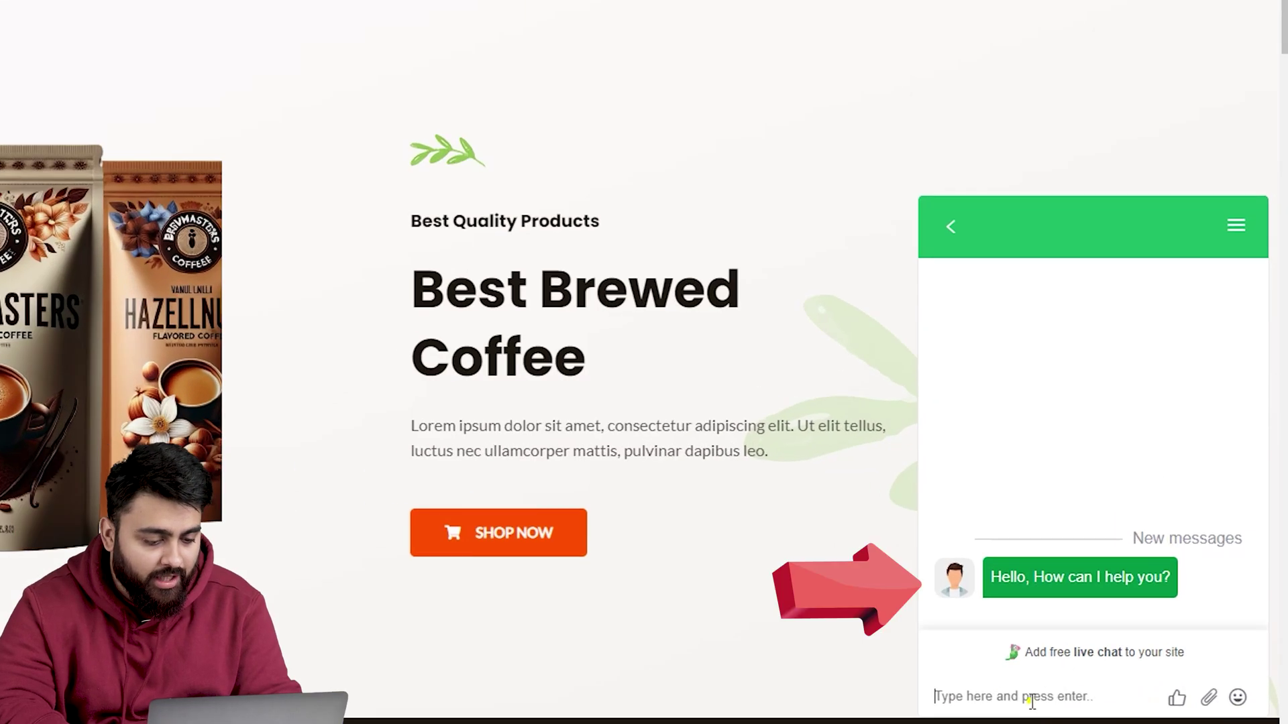
text(Hi)
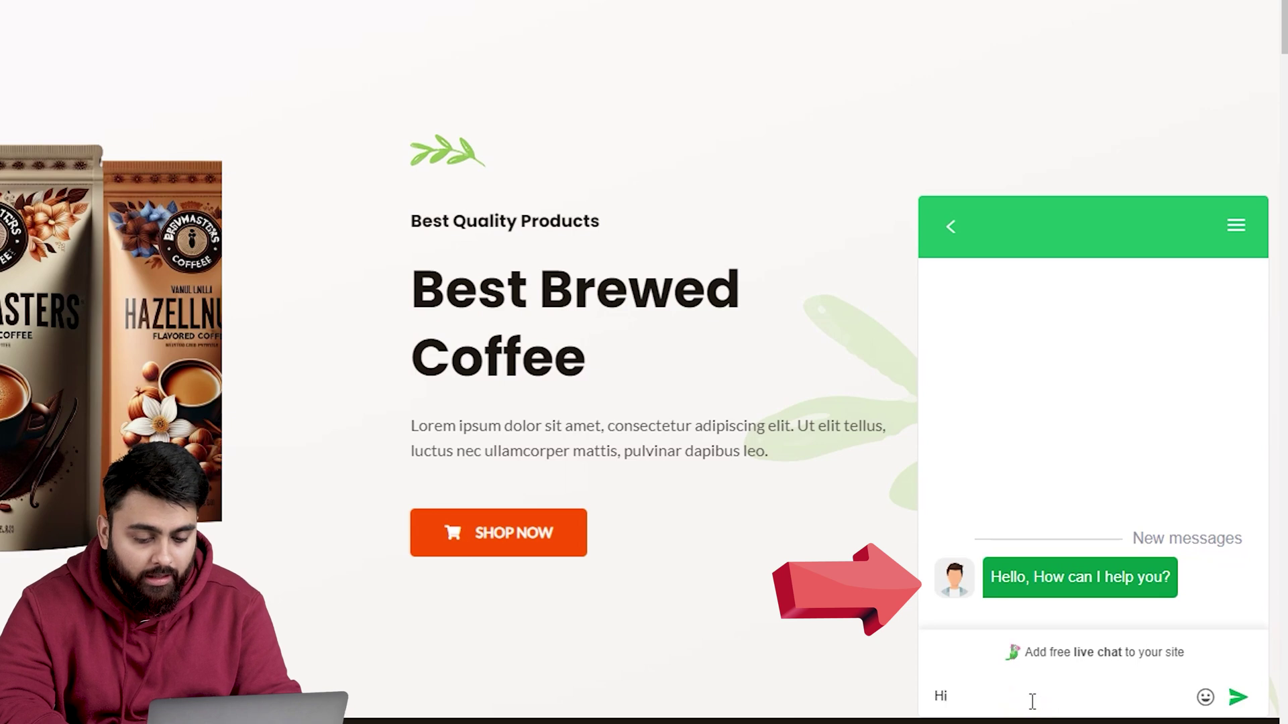
key(Return)
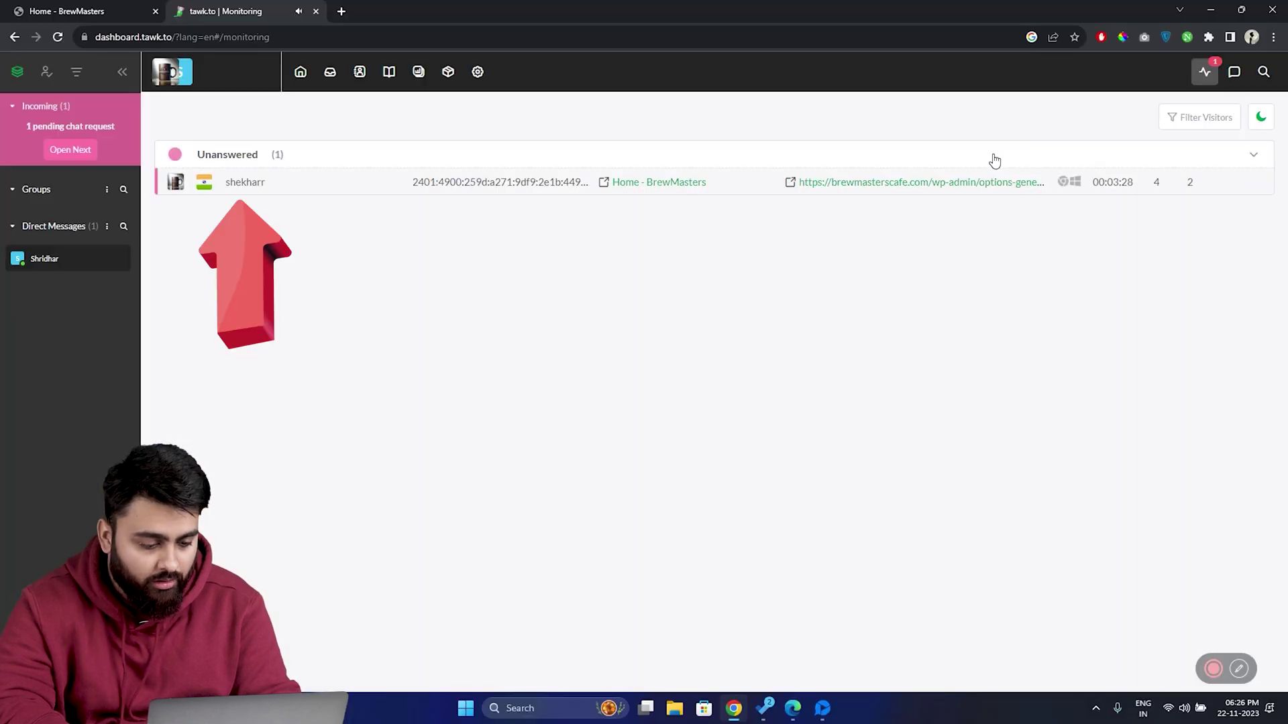
Step: Join the visitor's conversation in the tawk.to dashboard and reply 'Hello'
click(490, 194)
click(547, 650)
text(H)
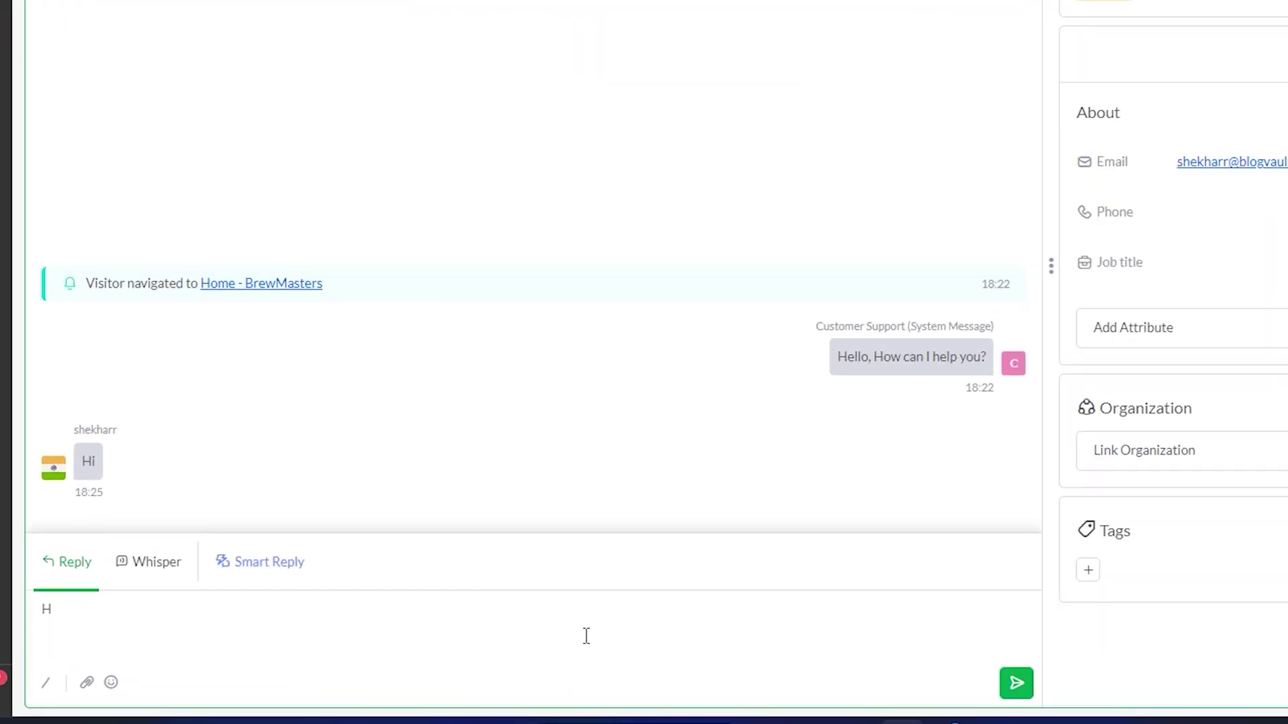
text(ello)
key(Return)
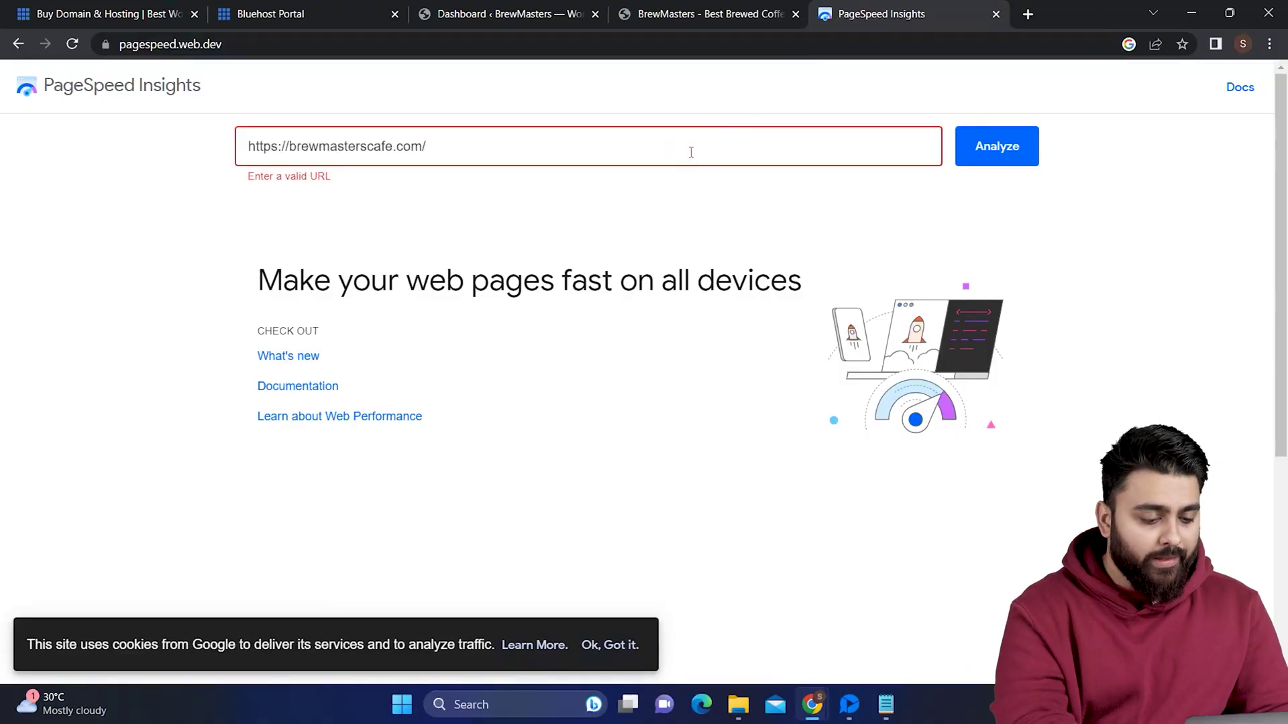
Step: Analyze brewmasterscafe.com in PageSpeed Insights, getting a performance score of 45
click(1024, 161)
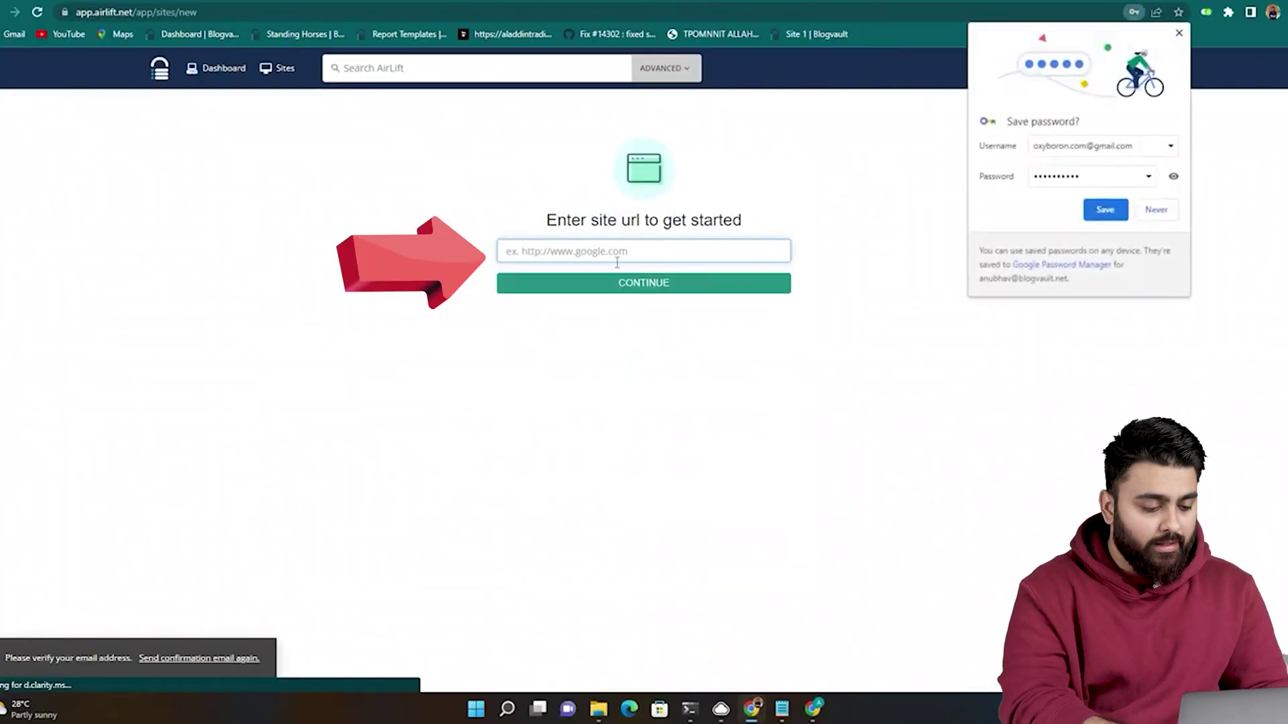
Step: Connect the site in AirLift, start syncing, then reach the tawk.to homepage through Google
click(590, 248)
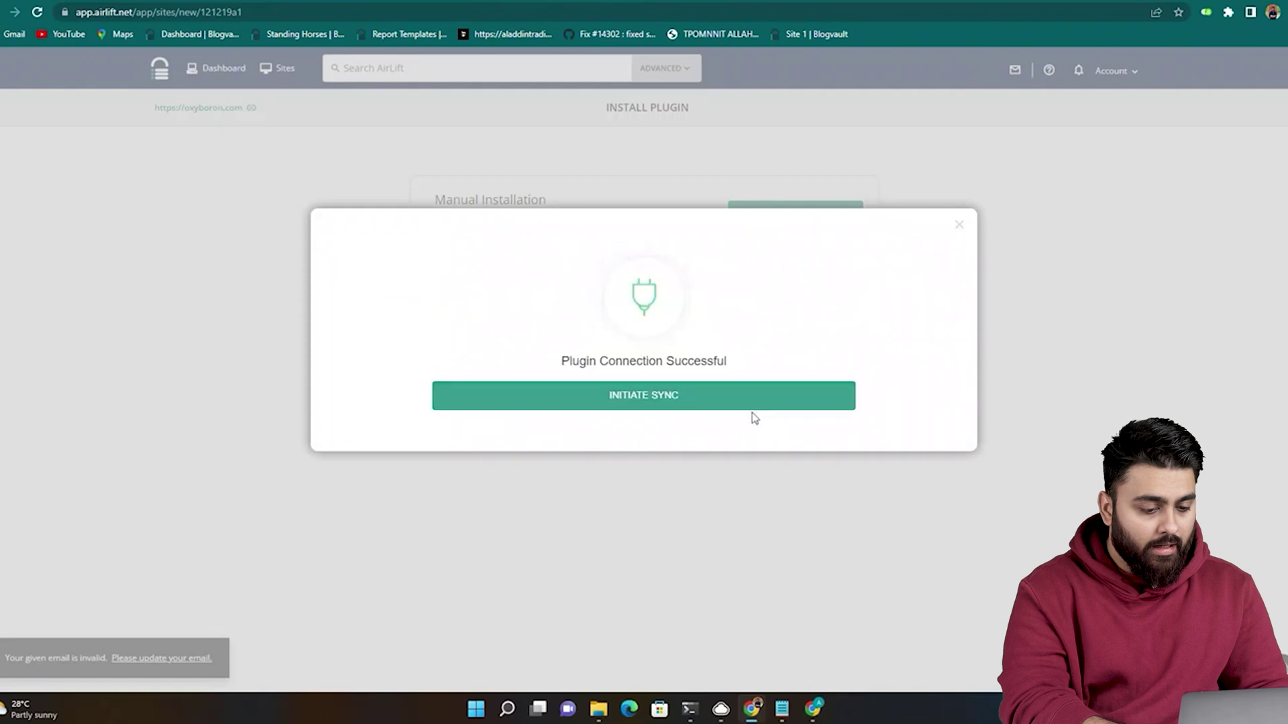
click(753, 402)
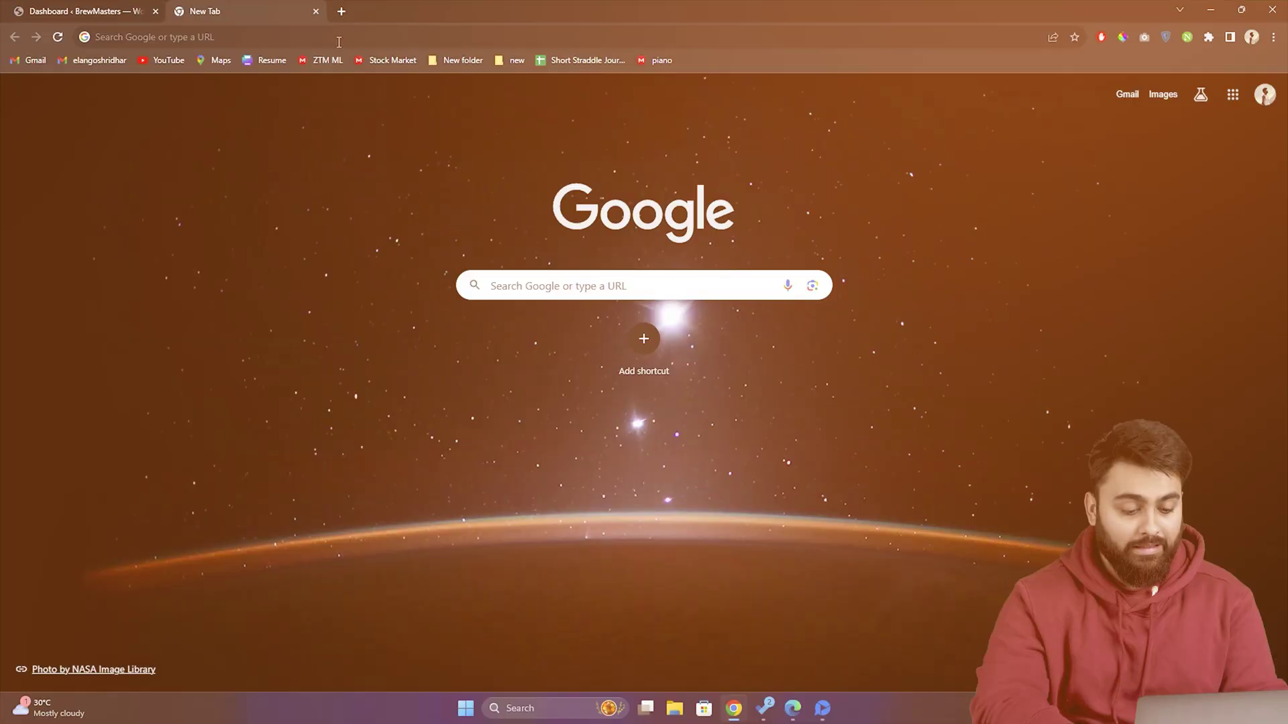
click(338, 42)
text(tawk.to)
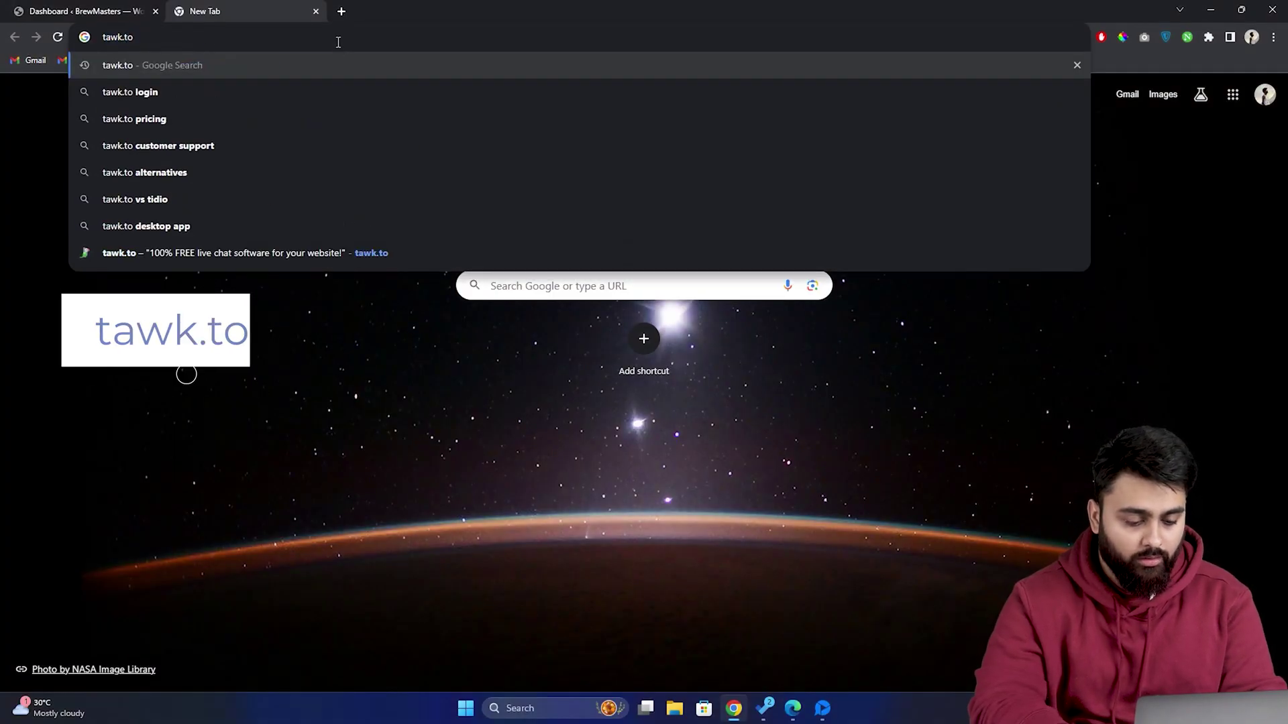
key(Return)
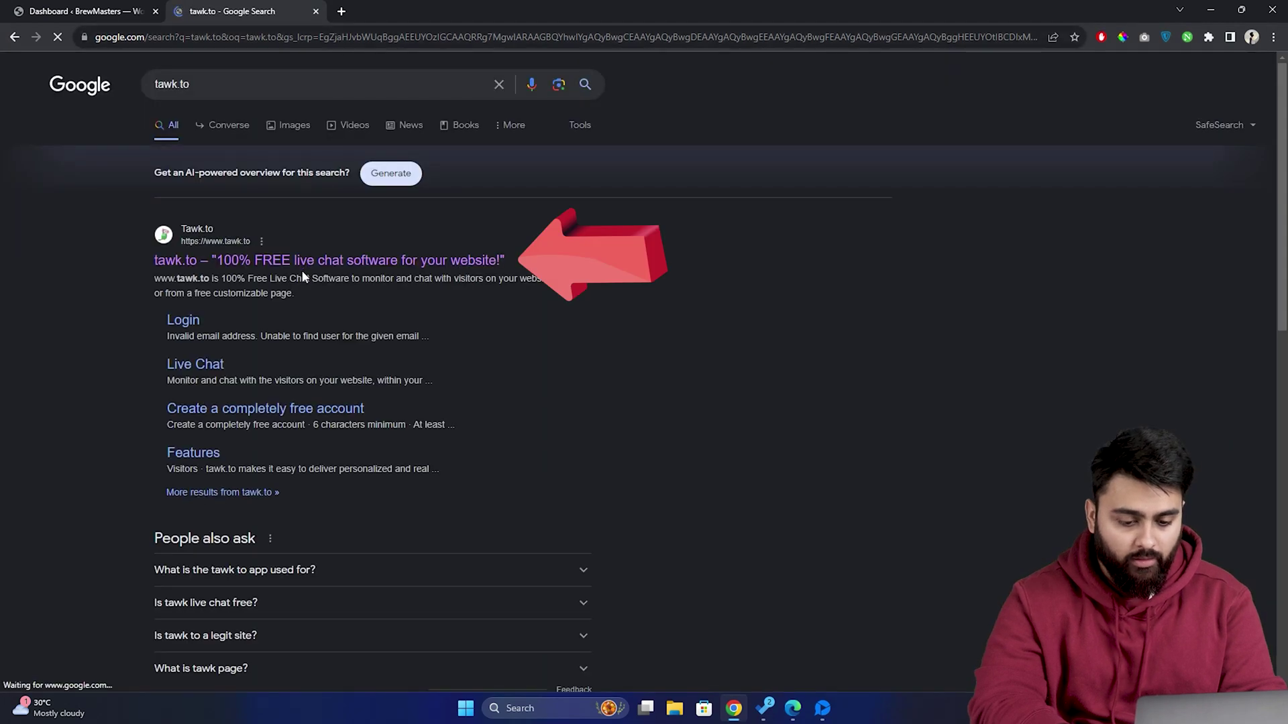
click(463, 263)
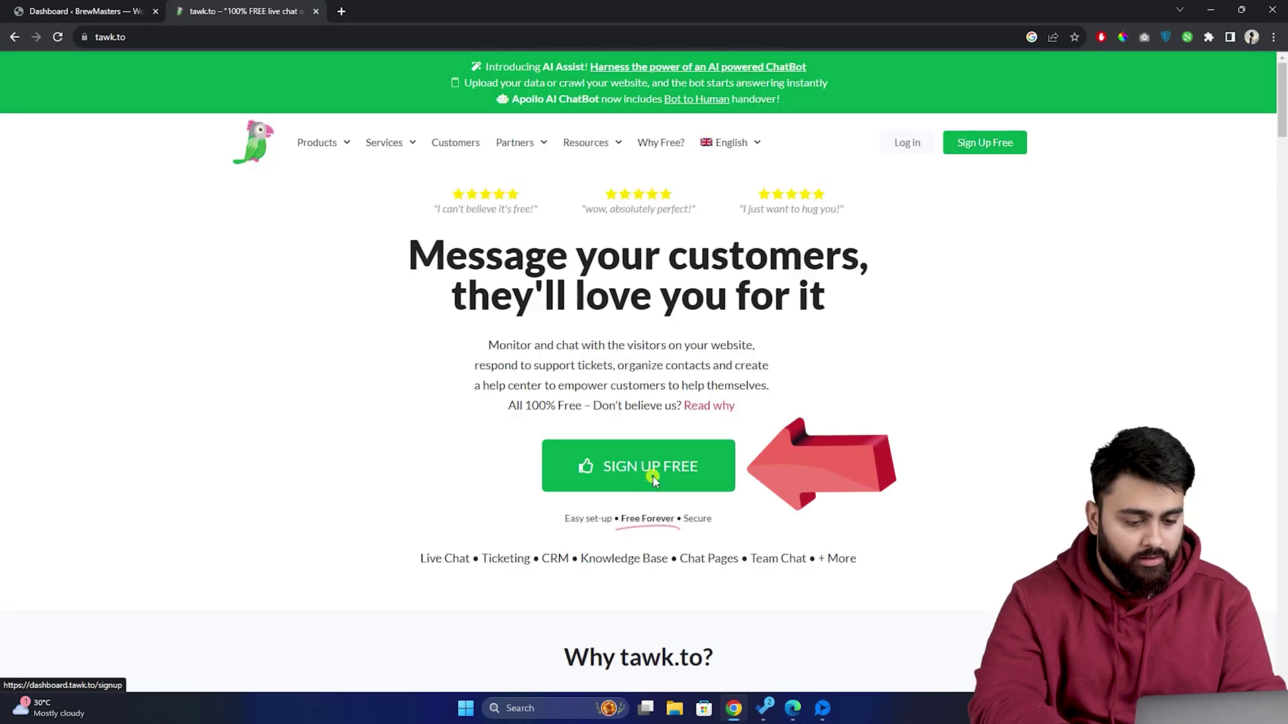
Step: Sign up for a free tawk.to account with a name, e-mail and password
click(653, 476)
click(626, 288)
click(629, 328)
click(632, 335)
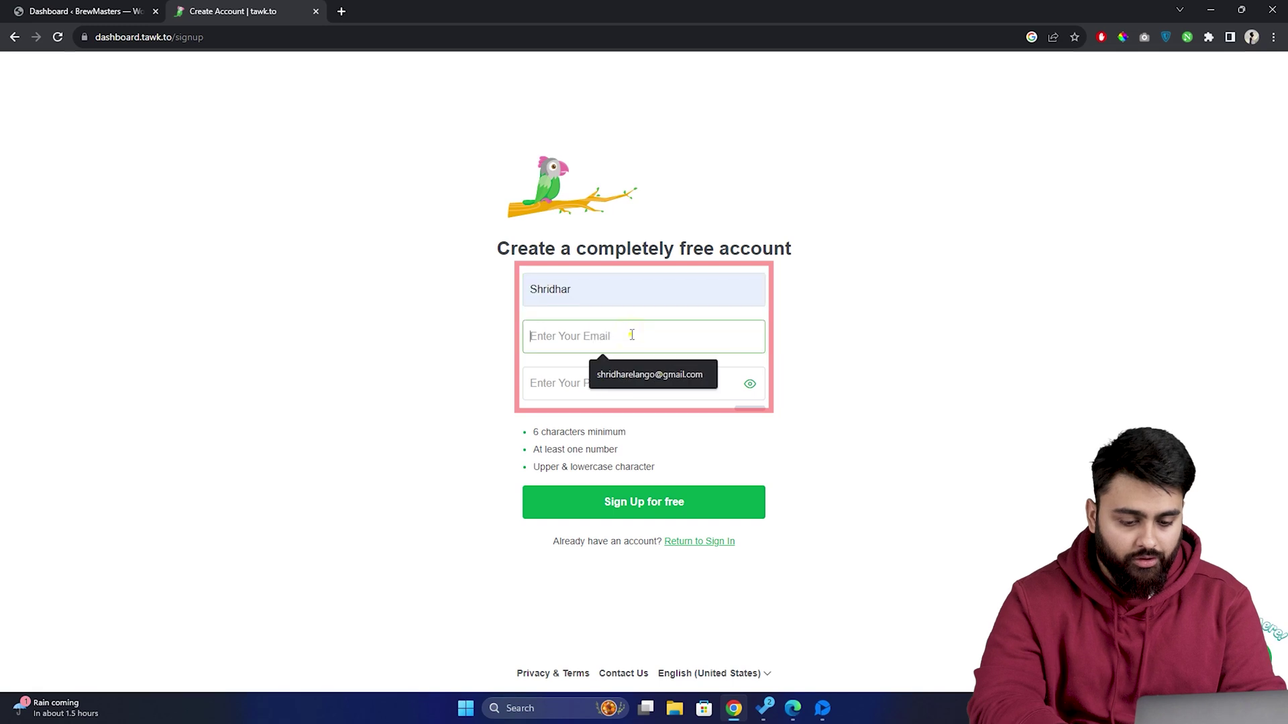
click(618, 376)
click(617, 381)
text(*********)
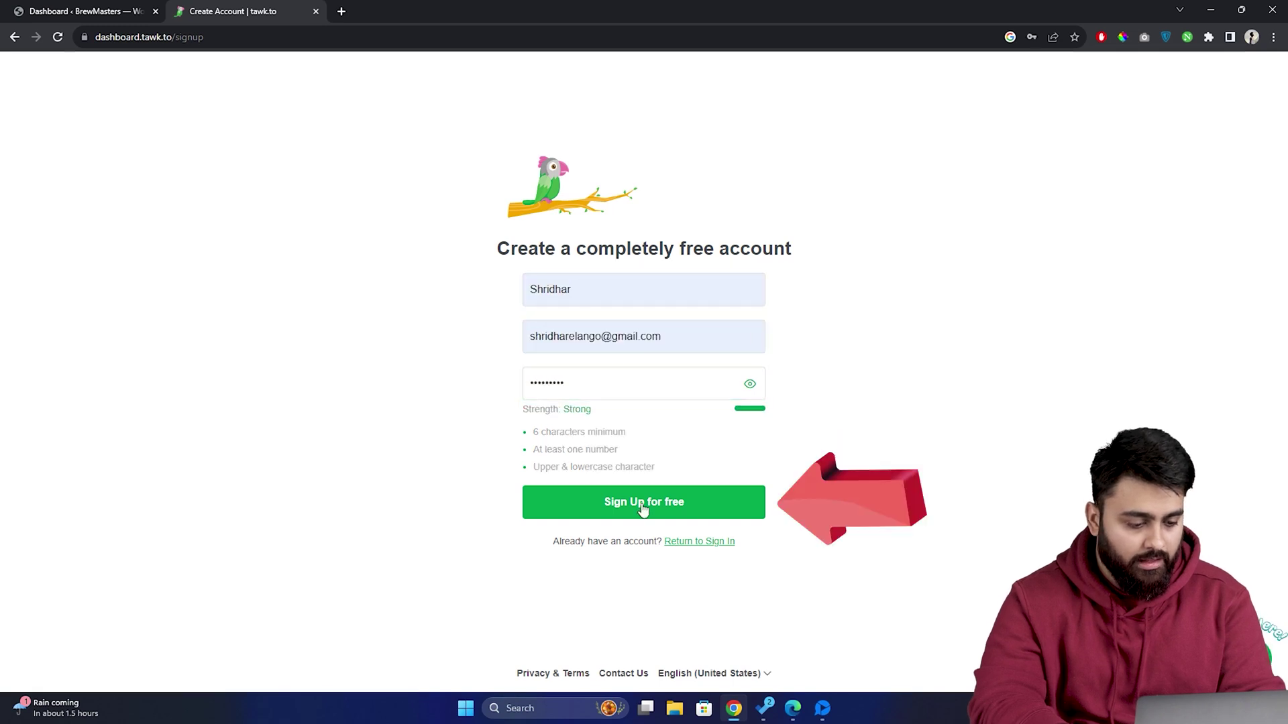
click(641, 508)
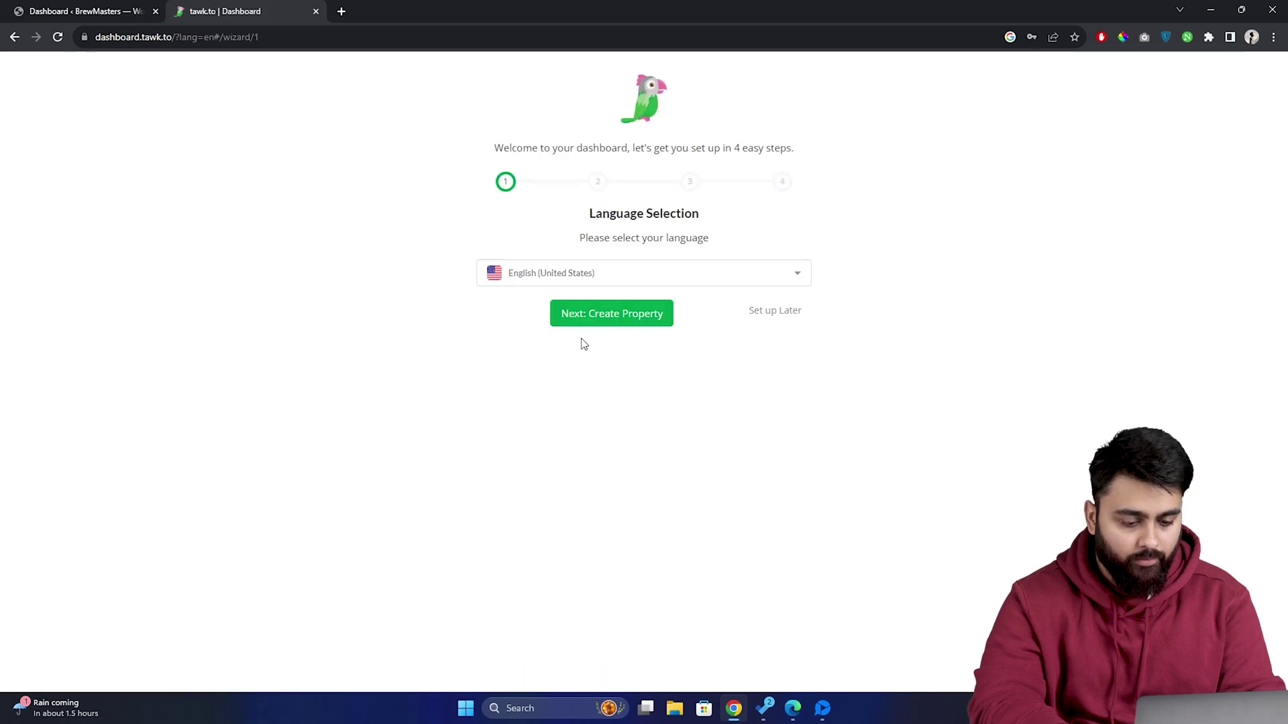
click(675, 278)
click(676, 276)
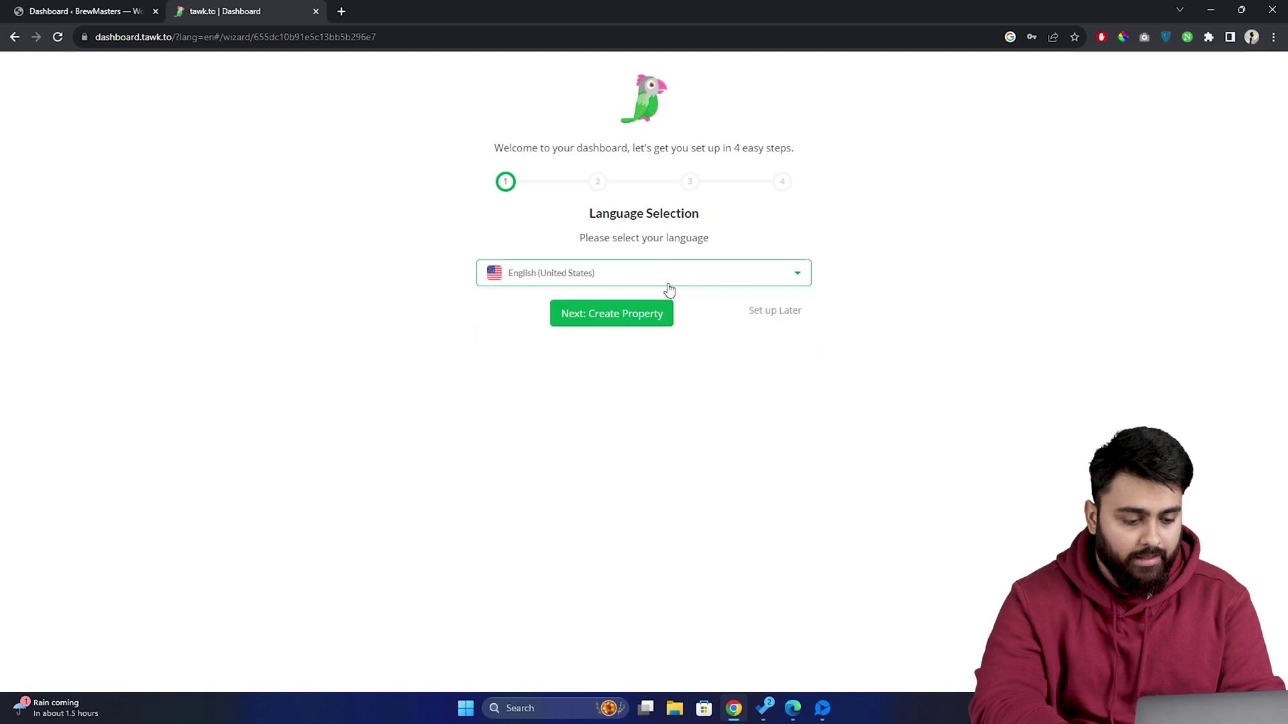
click(642, 321)
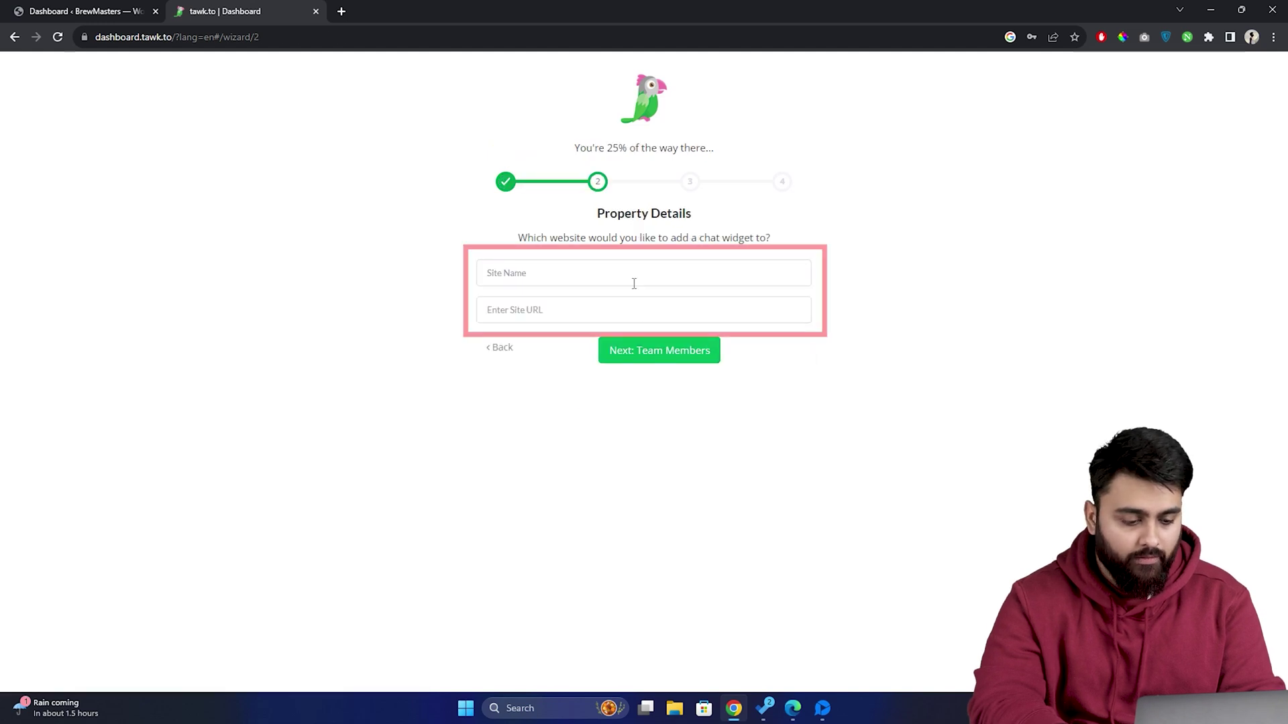
text(BrewMasters)
click(575, 310)
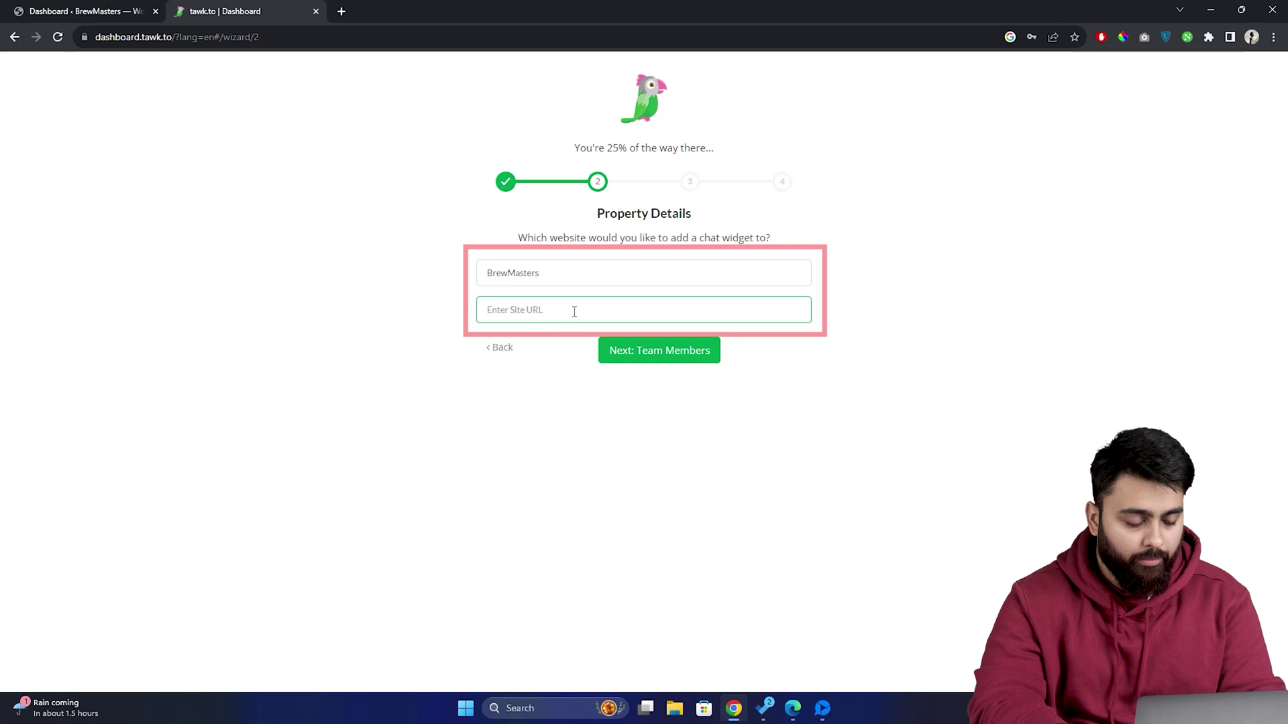
text(https://brewmasterscafe.com/)
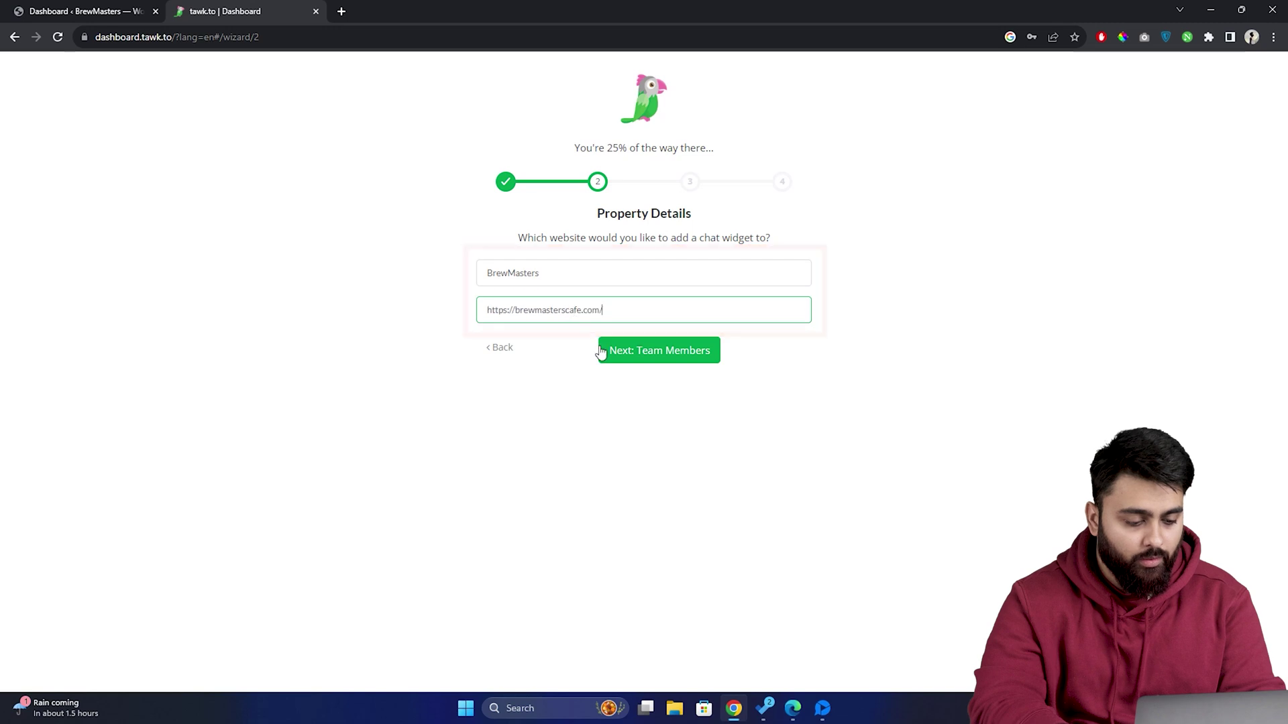
click(640, 357)
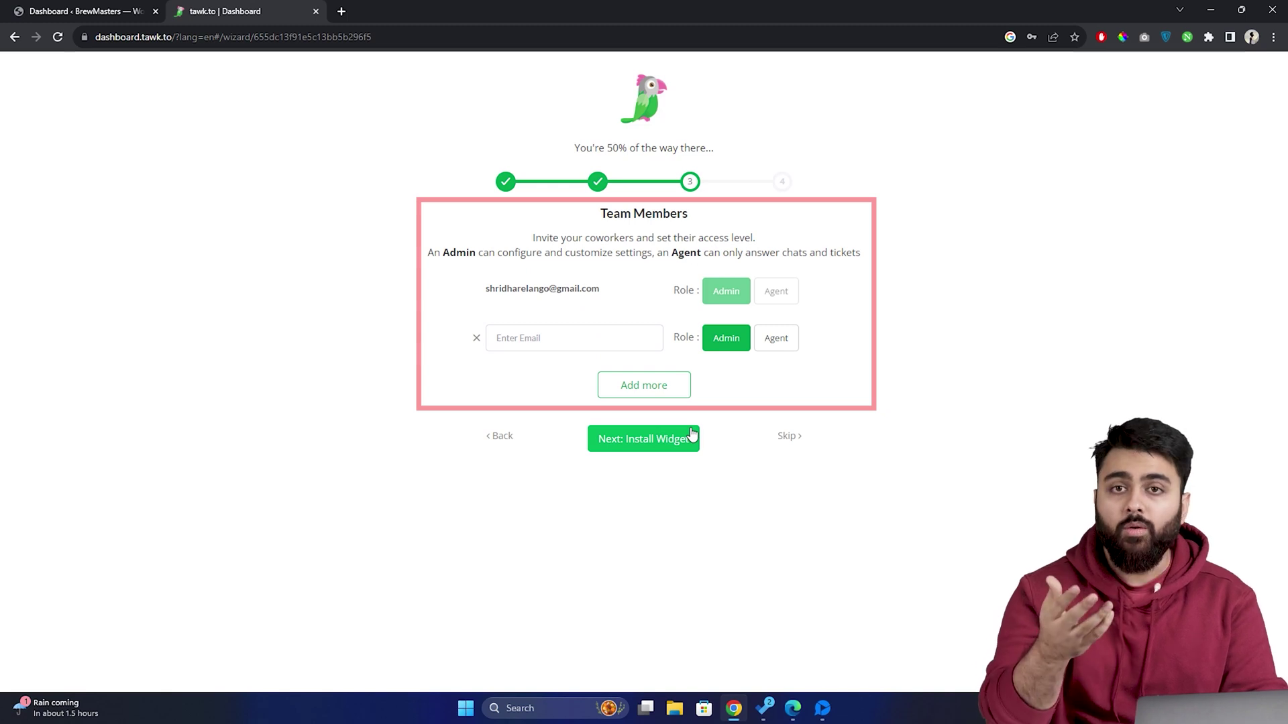
click(792, 437)
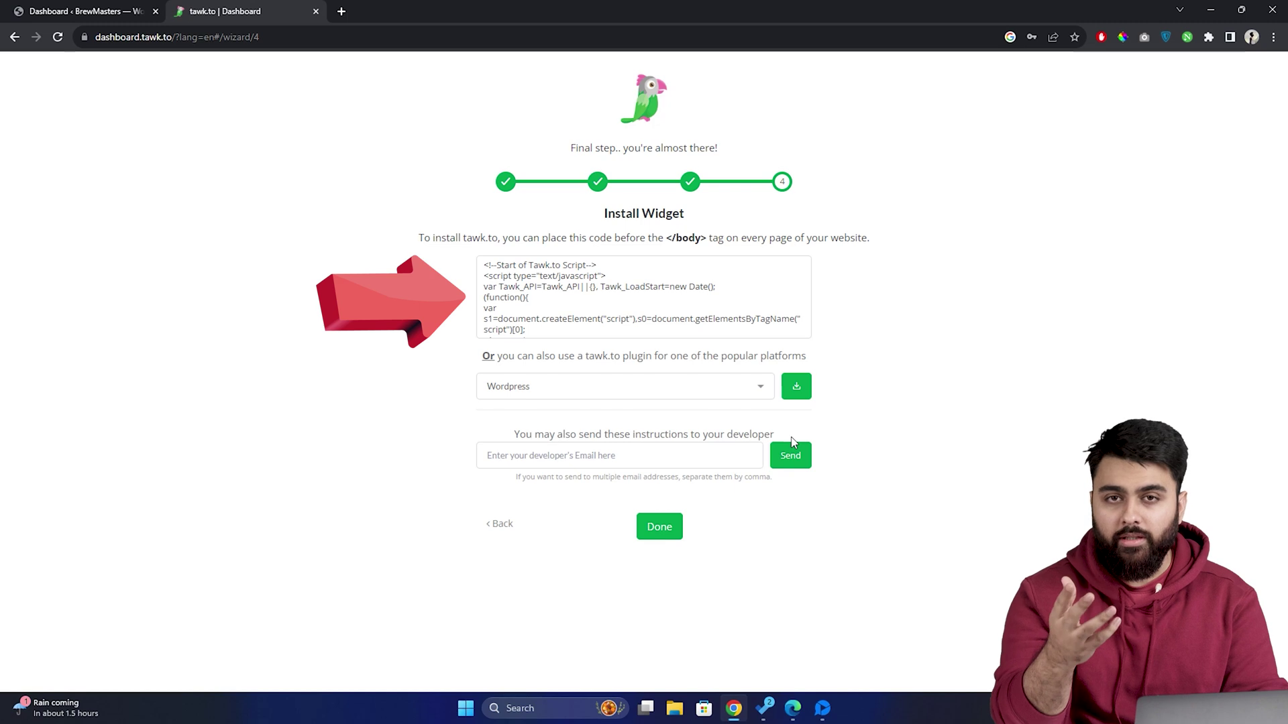
mouse_move(706, 315)
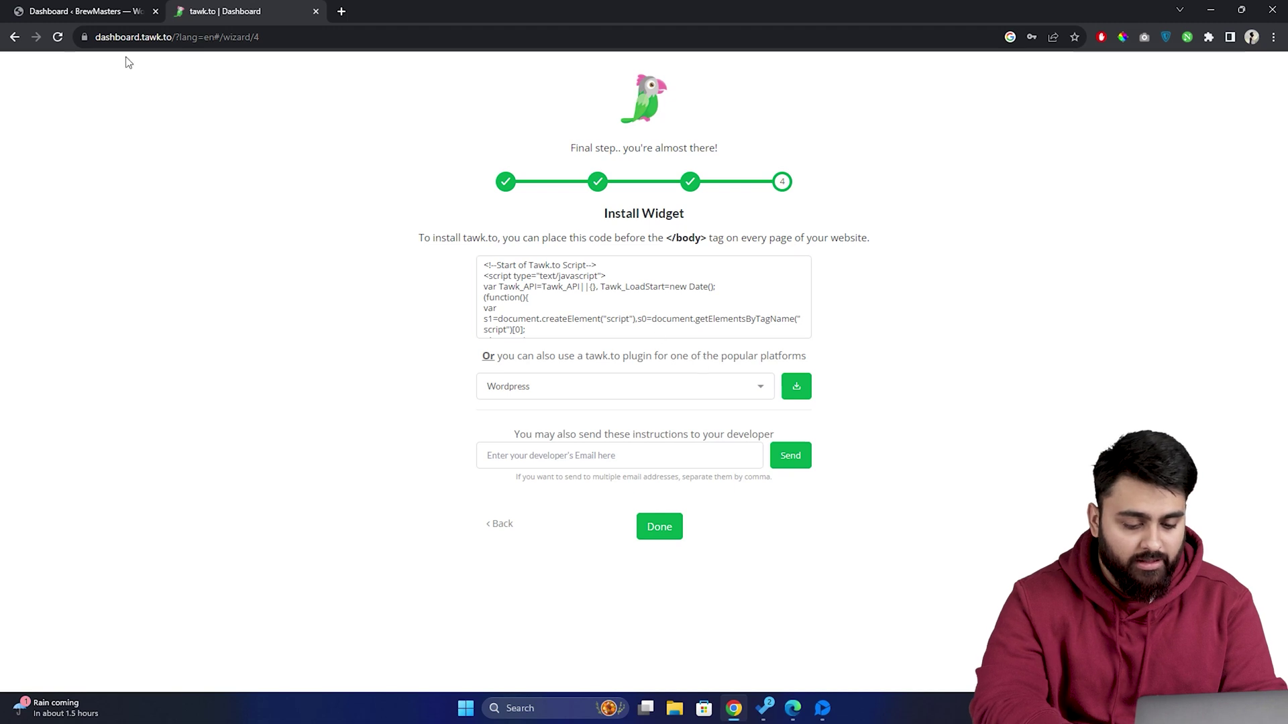
Step: Search WordPress plugins for 'tawk', then install and activate Tawk.To Live Chat
click(95, 19)
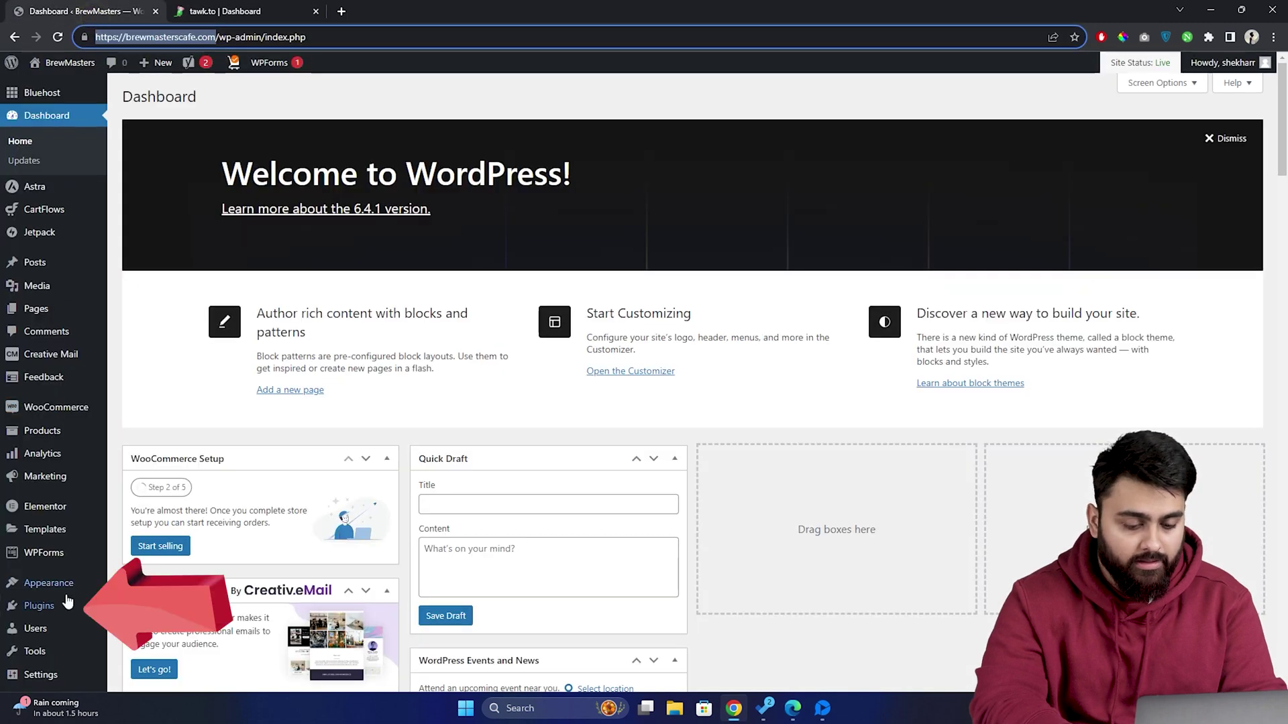
mouse_move(67, 606)
click(190, 614)
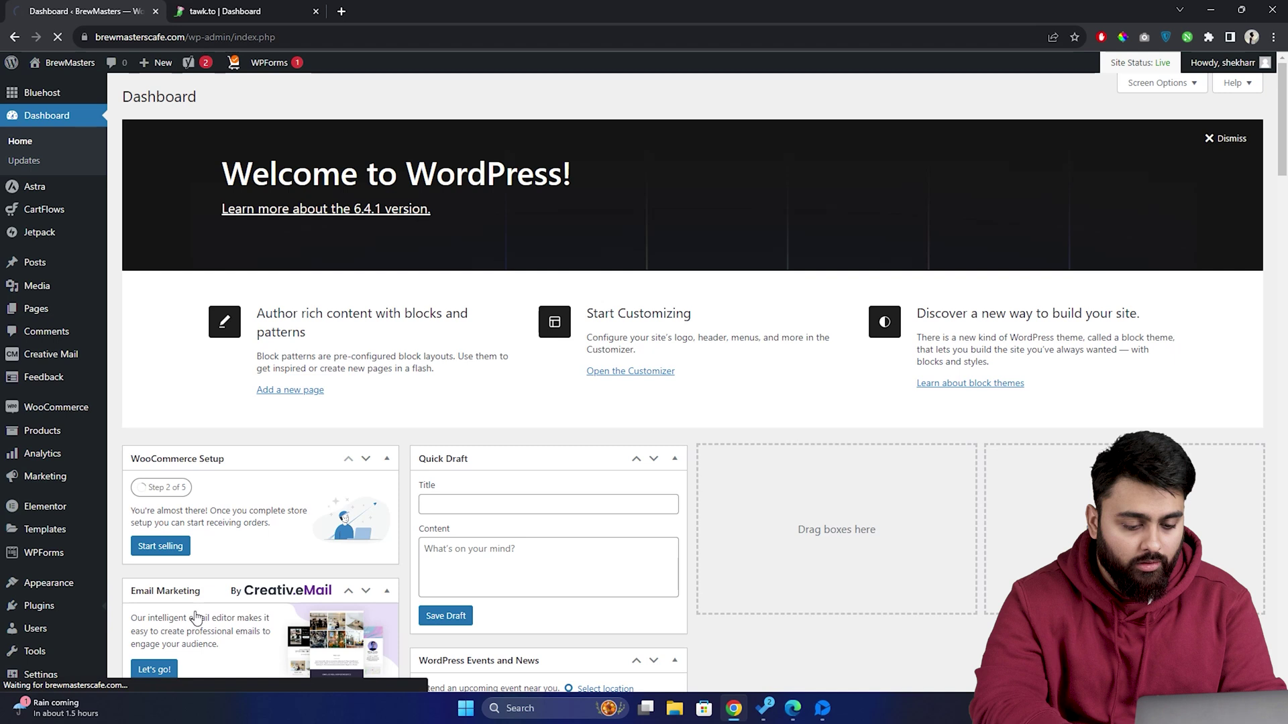
text(tawk)
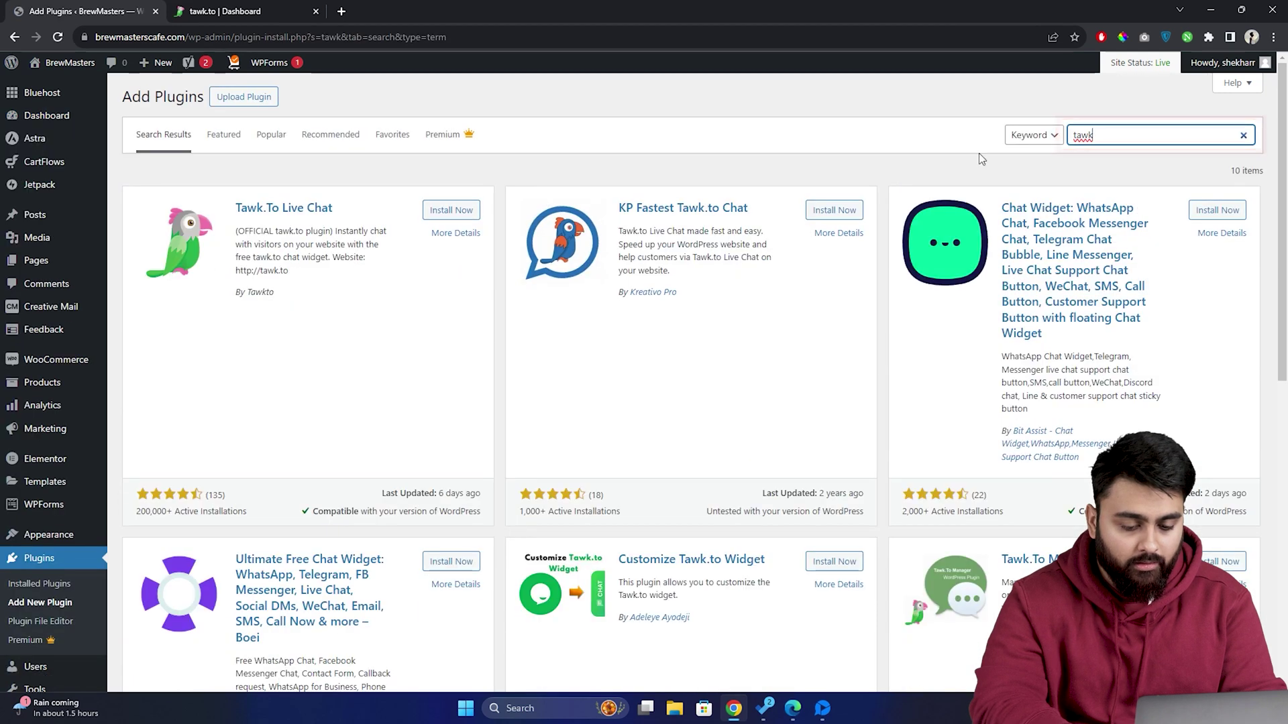
click(460, 212)
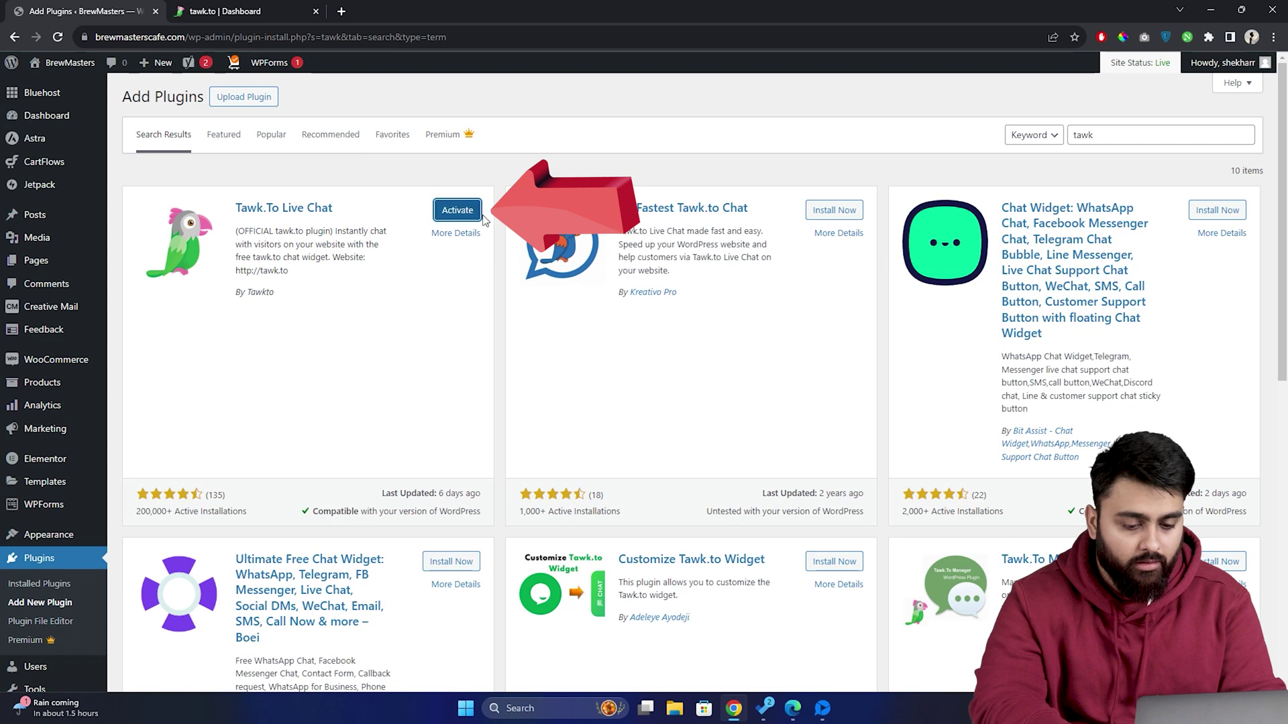
click(480, 218)
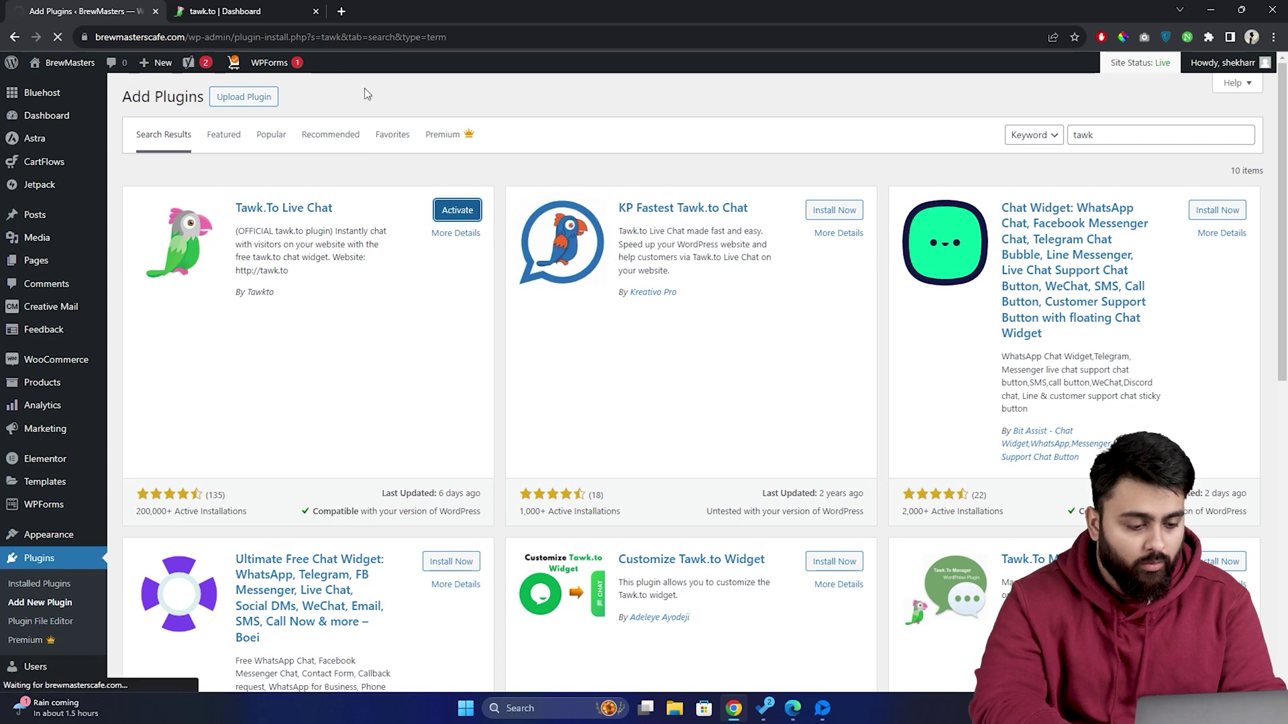
click(244, 14)
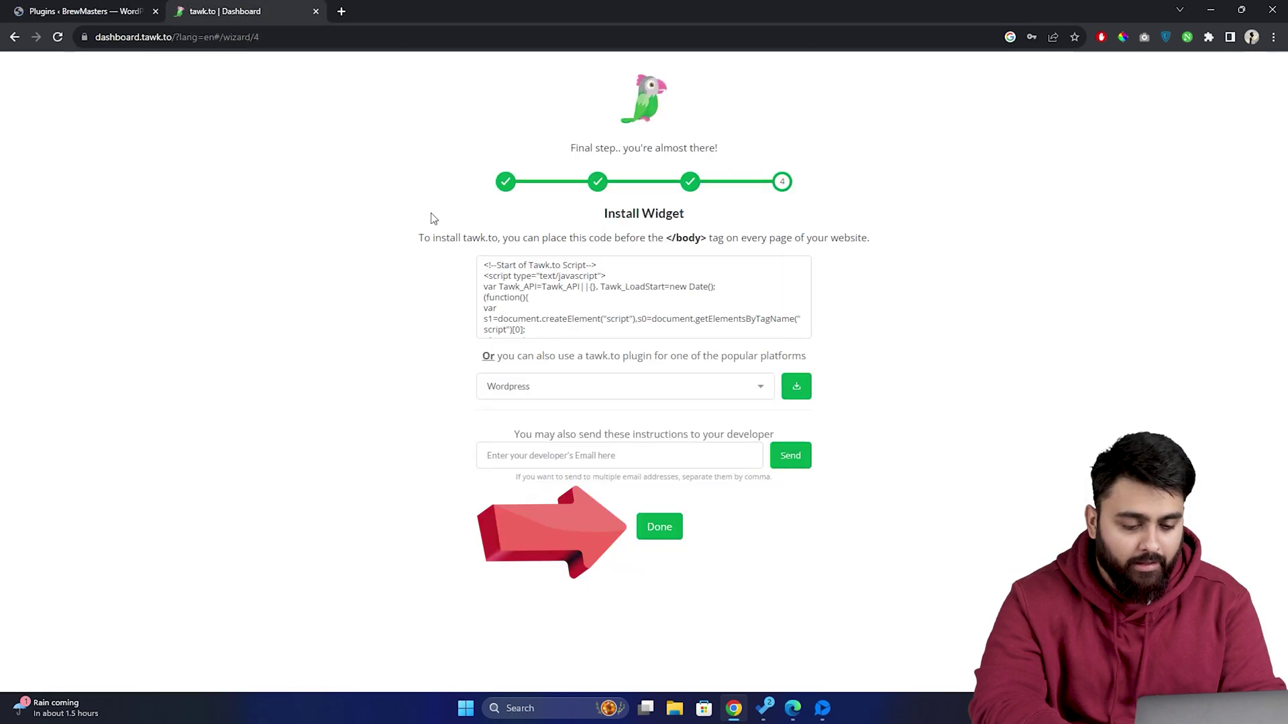
Step: Complete the Install Widget step, decline the welcome tour, and return to WordPress plugins
click(671, 527)
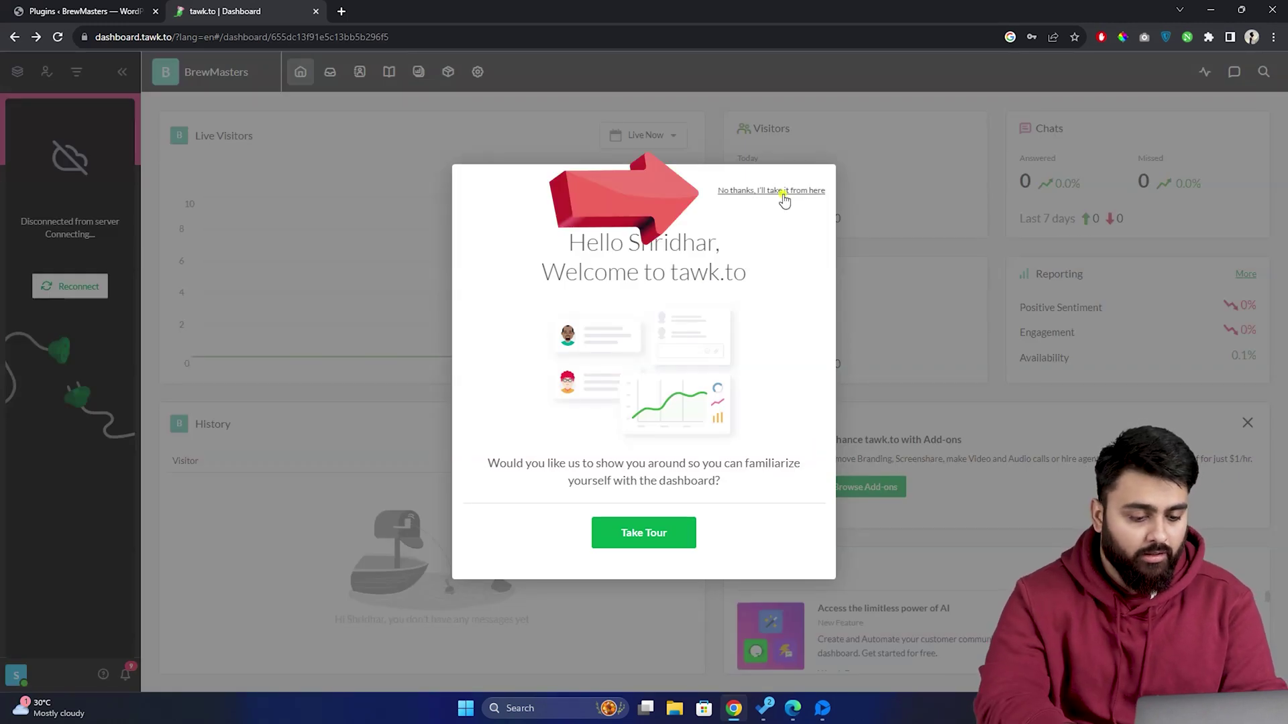
click(783, 195)
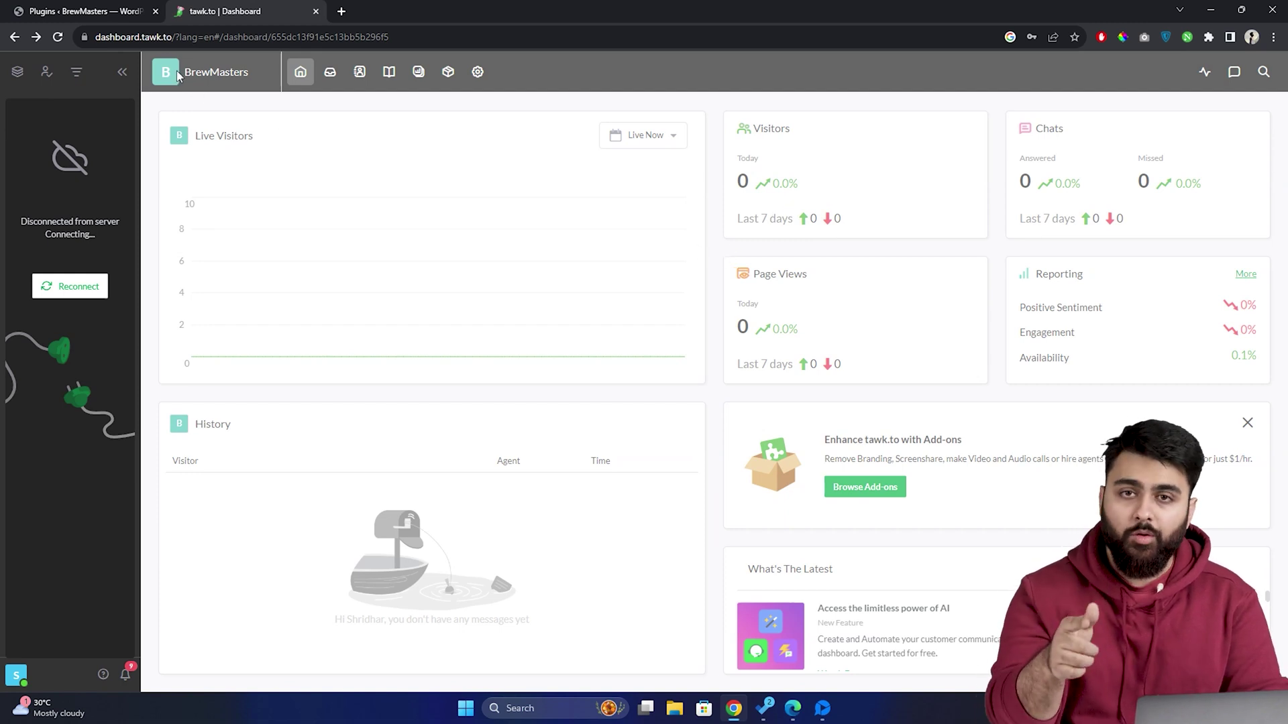
click(98, 12)
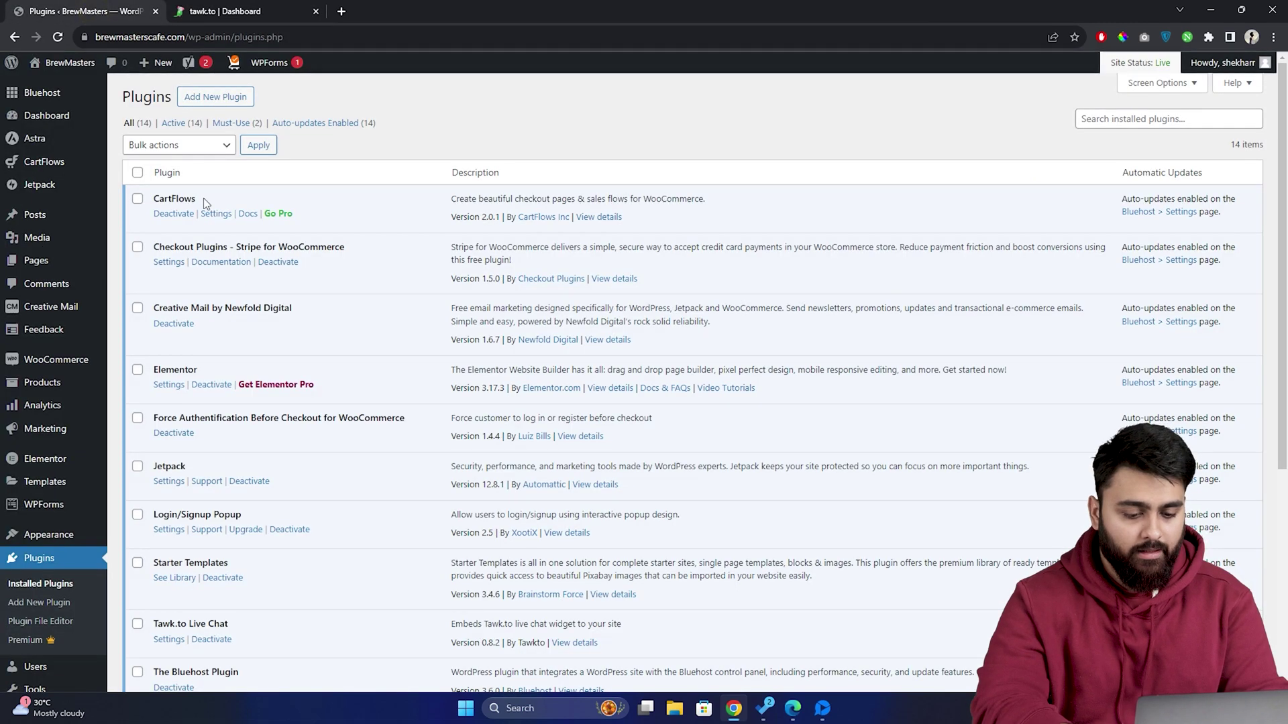
Step: Log in to the tawk.to account from the Tawk.to Live Chat plugin settings
scroll(205, 203, down, 1)
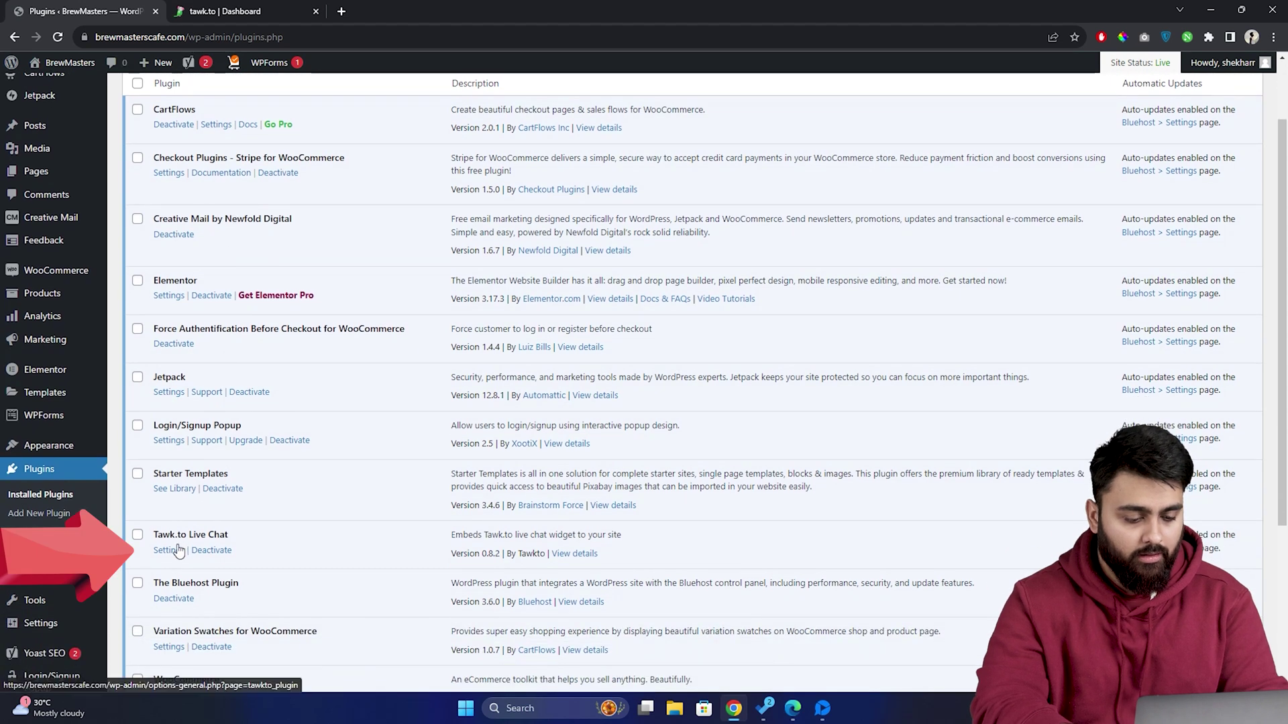
click(178, 550)
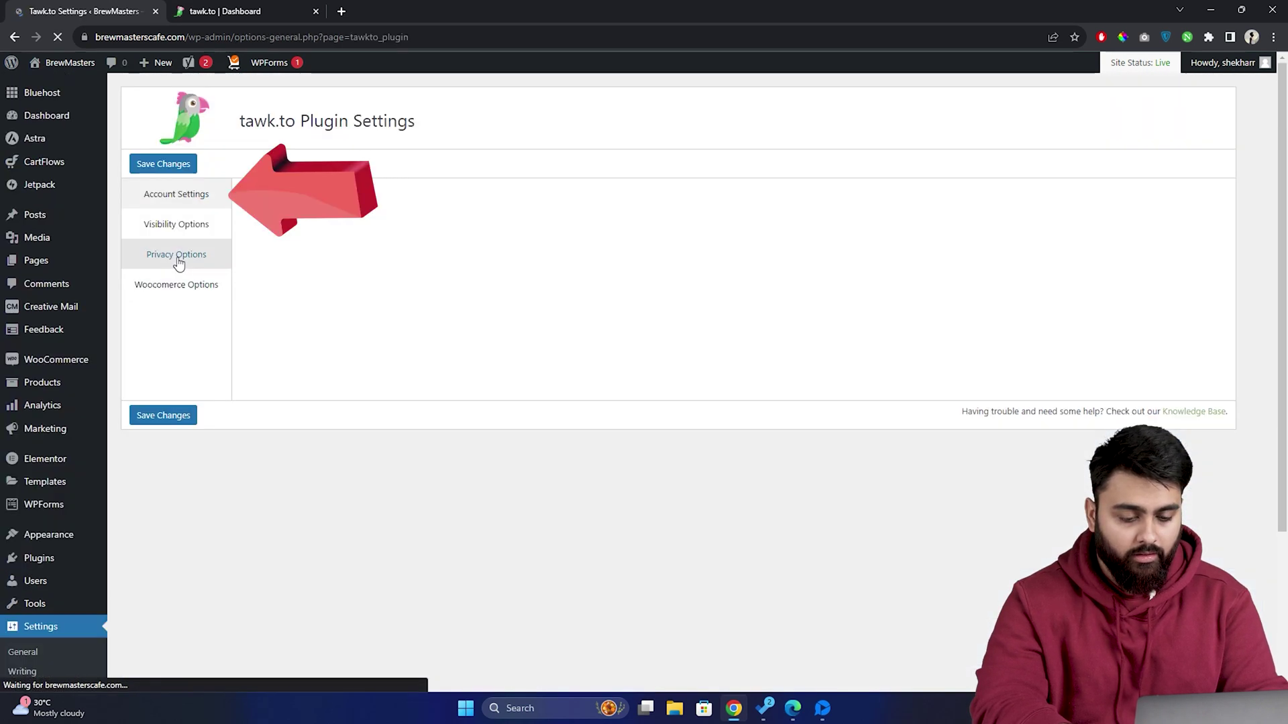
click(183, 198)
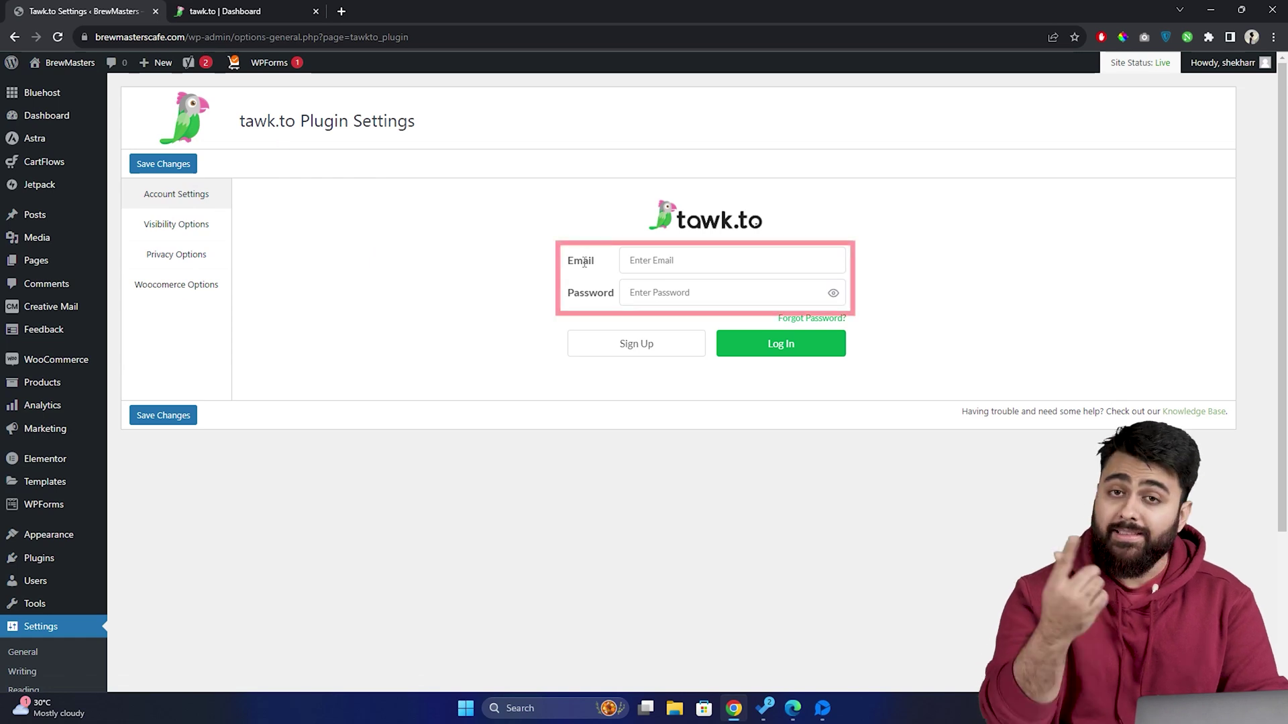
click(664, 262)
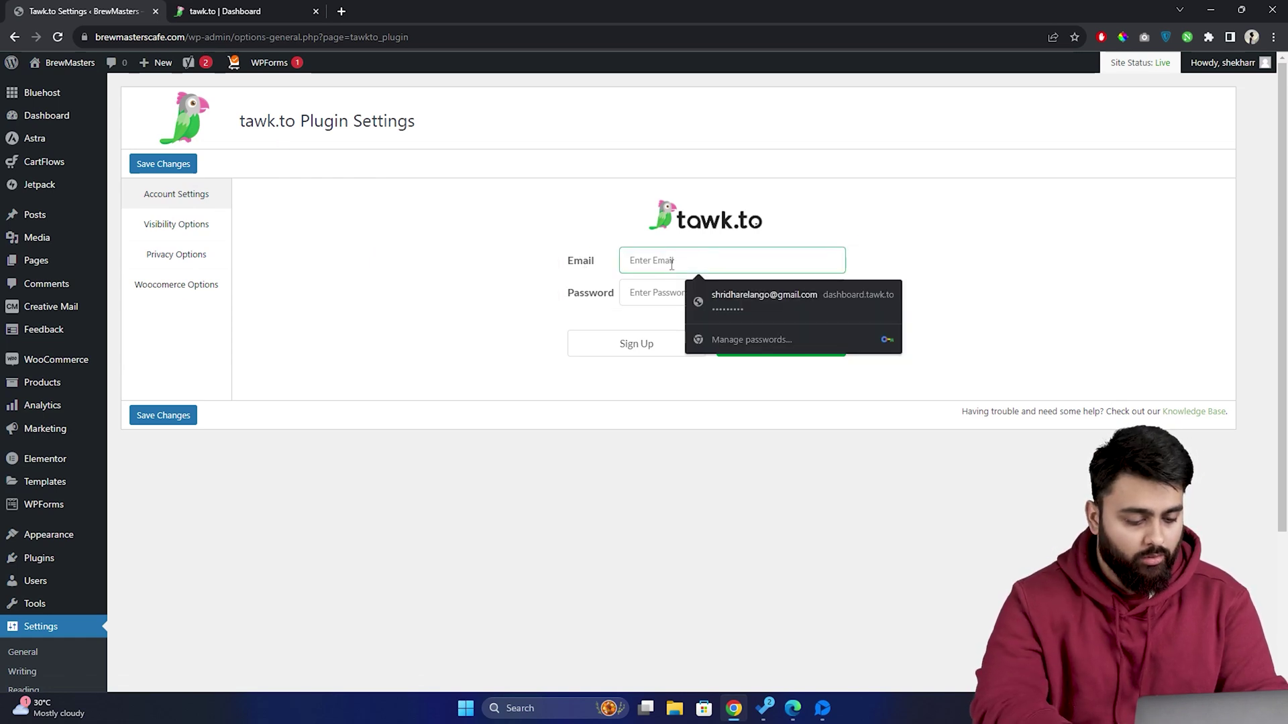
click(715, 291)
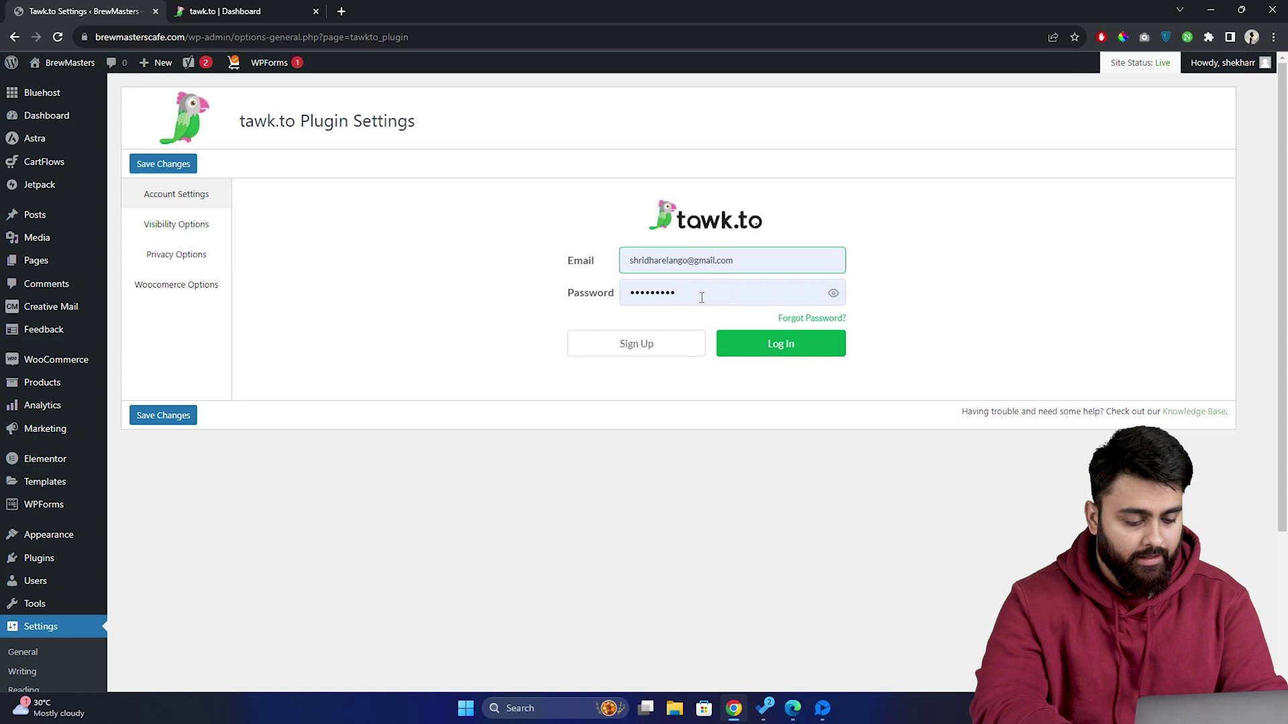
click(762, 347)
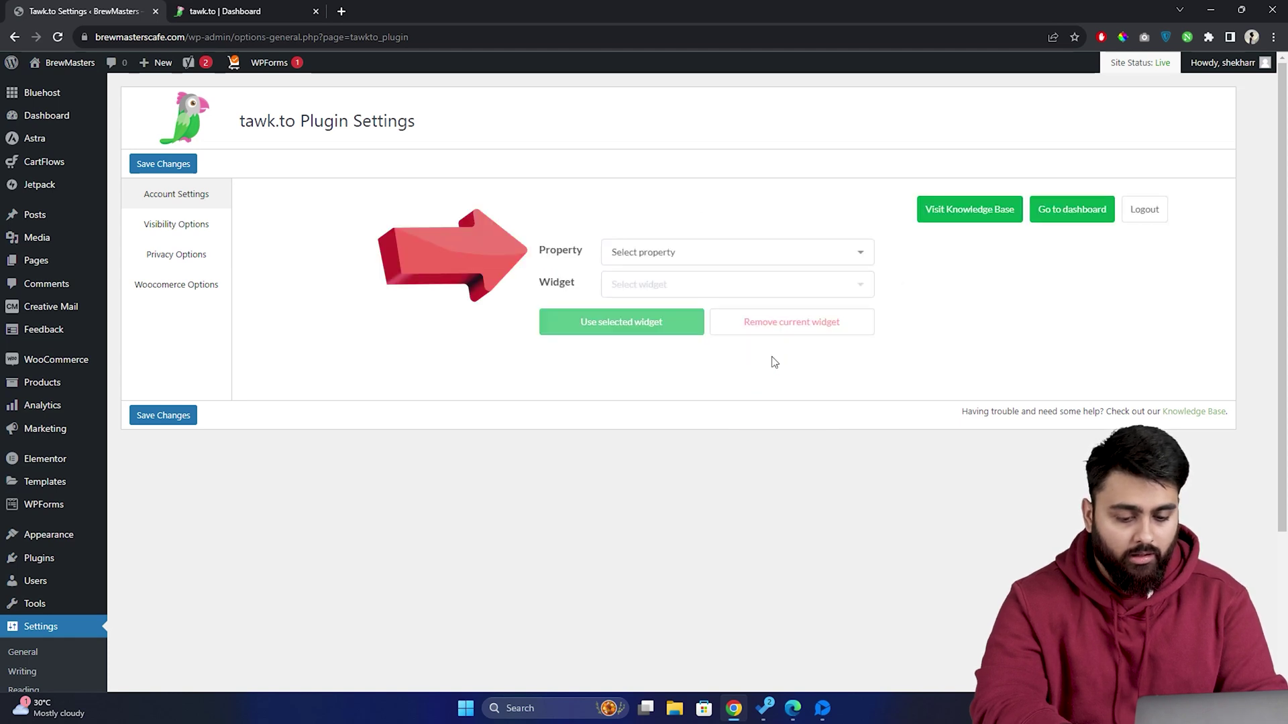
Step: Select the BrewMasters property and BrewMasters widget and add it to the site
click(767, 258)
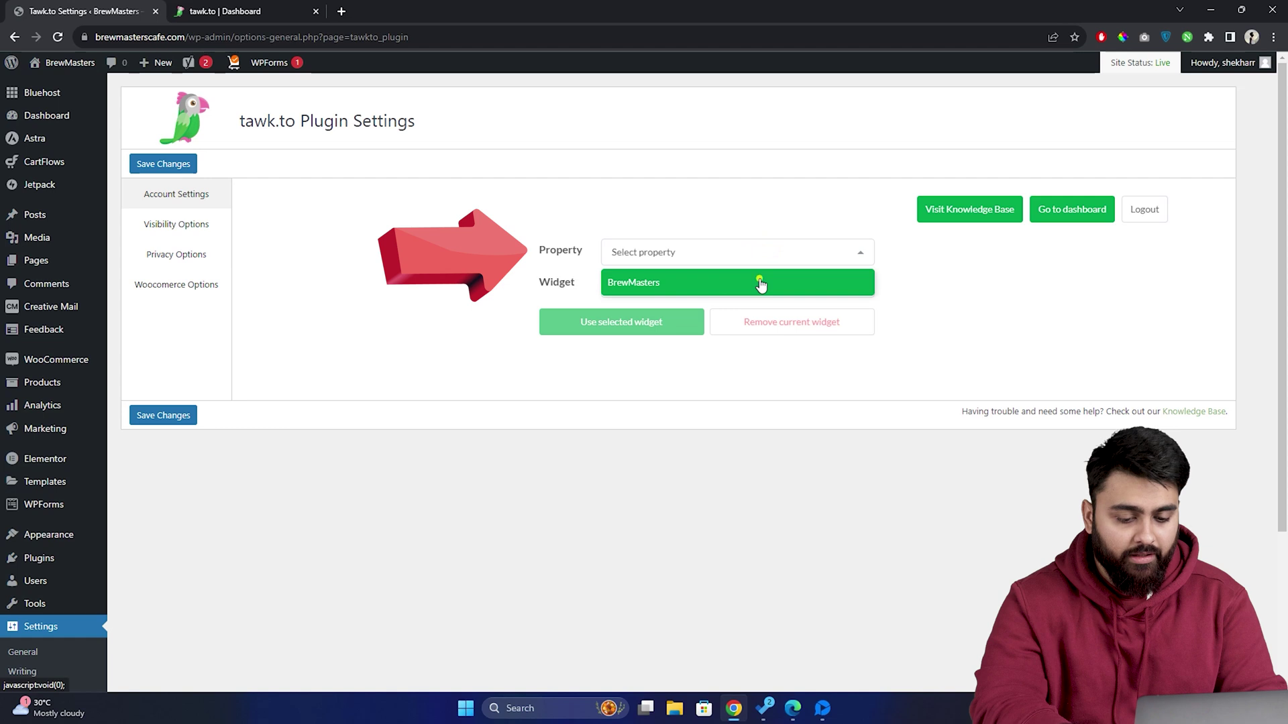
click(760, 285)
click(759, 285)
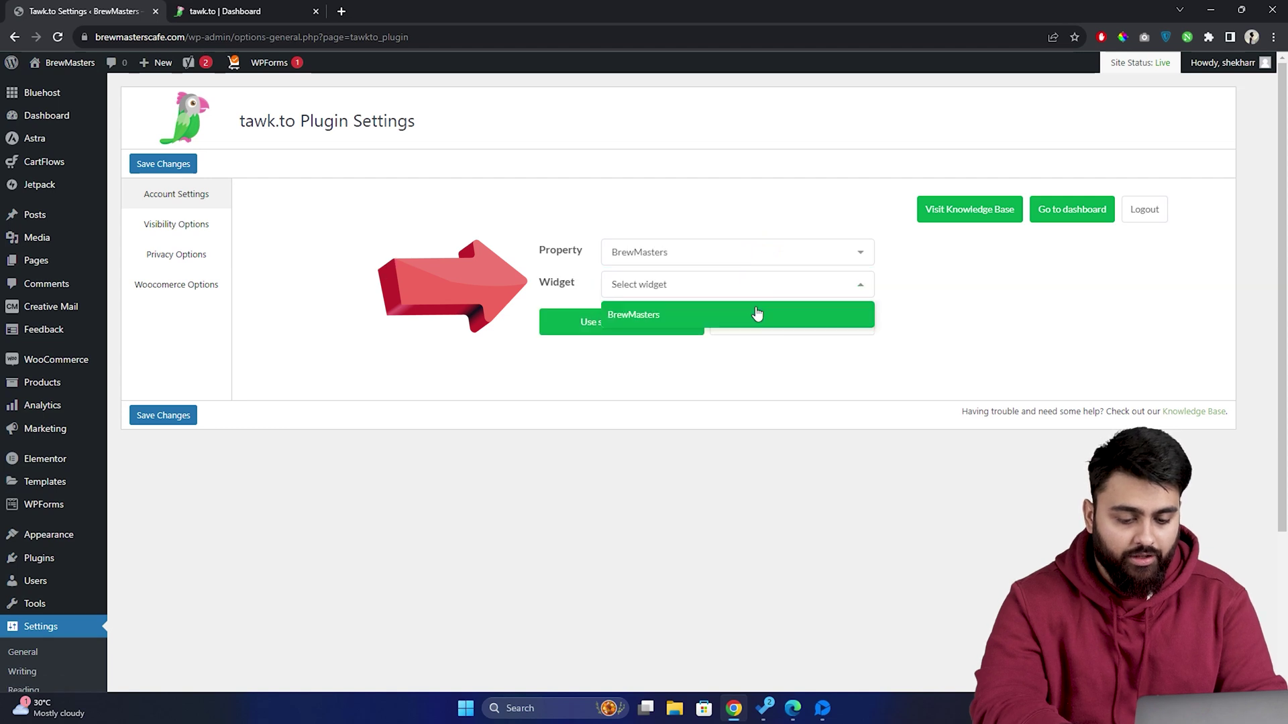
click(757, 315)
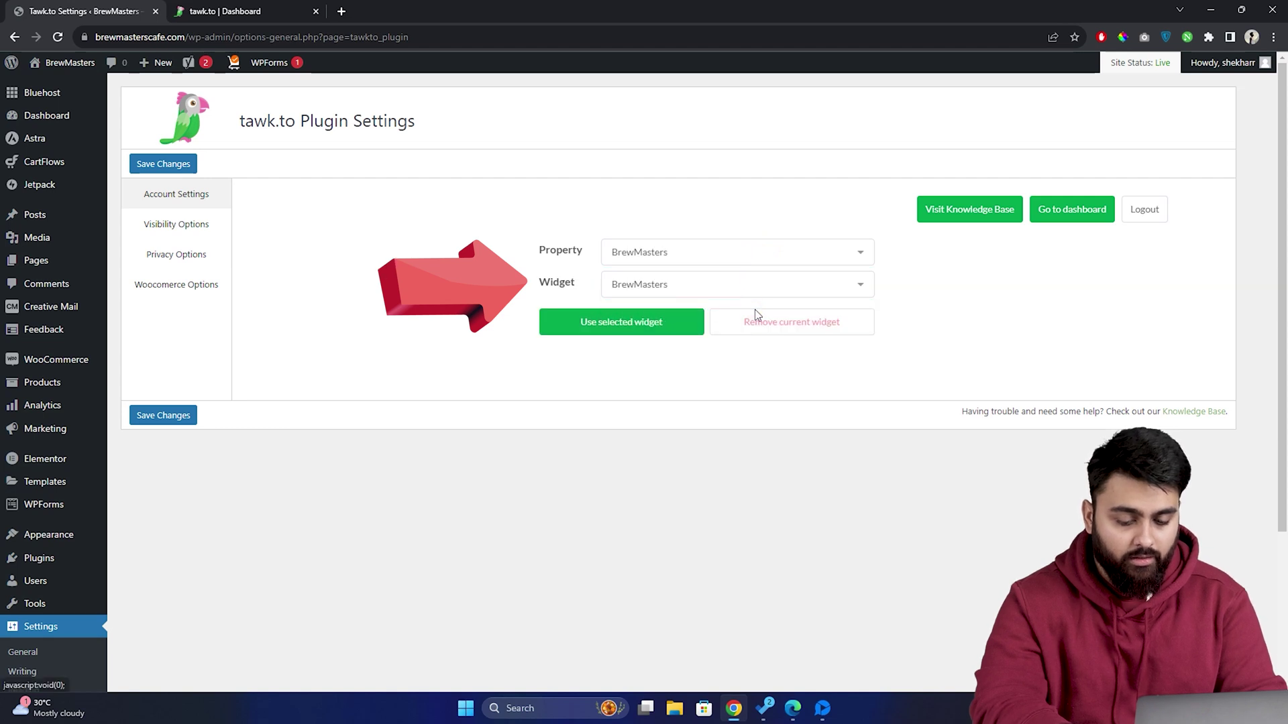
click(674, 328)
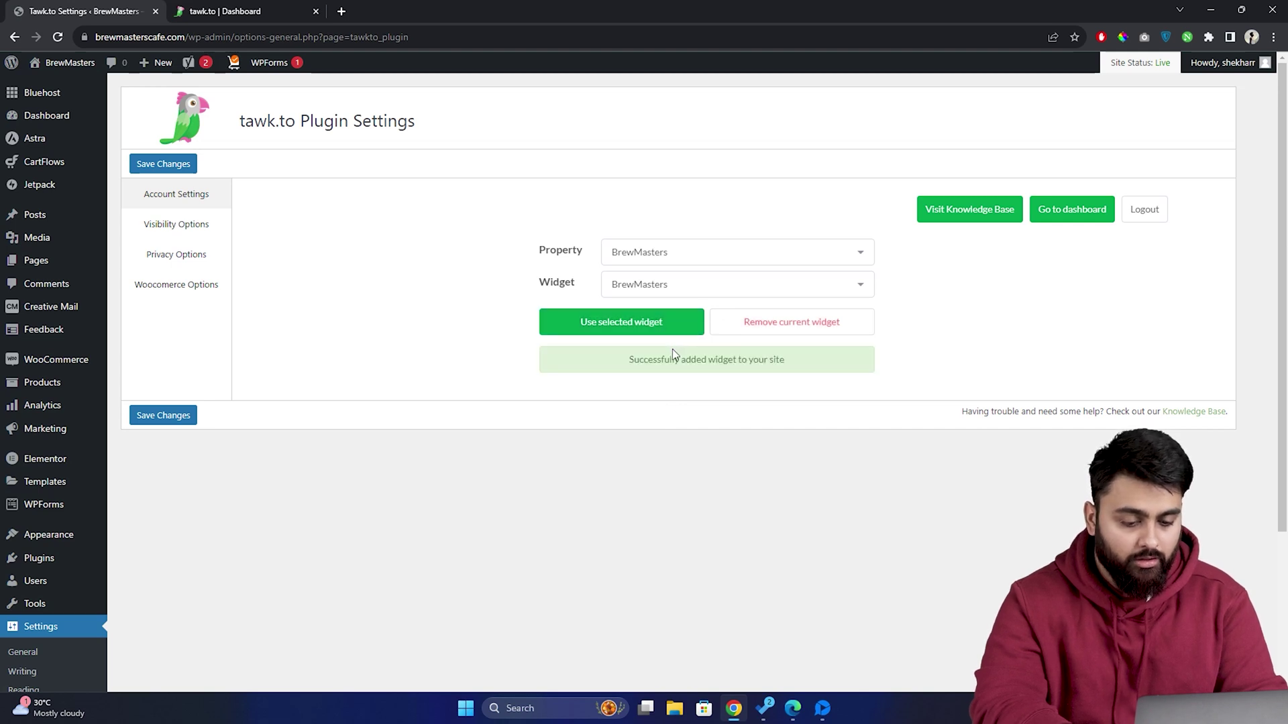
scroll(672, 349, down, 1)
middle_click(70, 62)
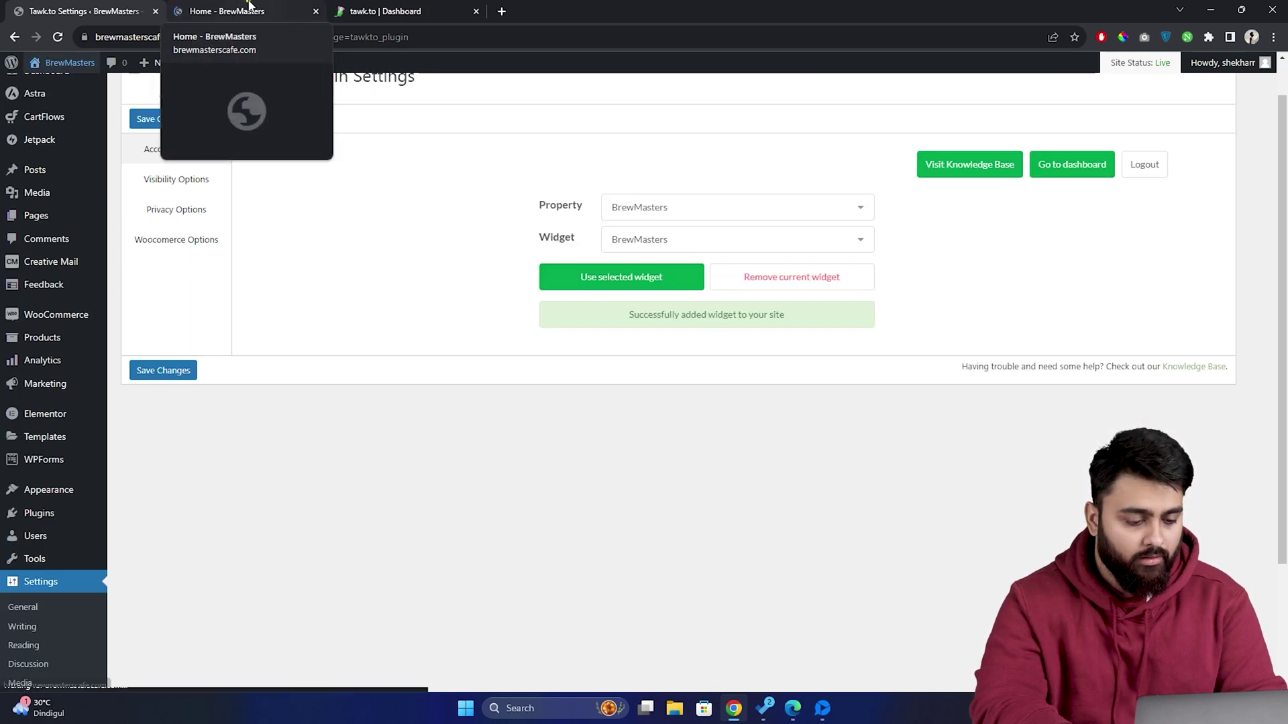
Step: Send 'Hi' with a smiley and a pasted page screenshot from the site's chat widget
click(248, 8)
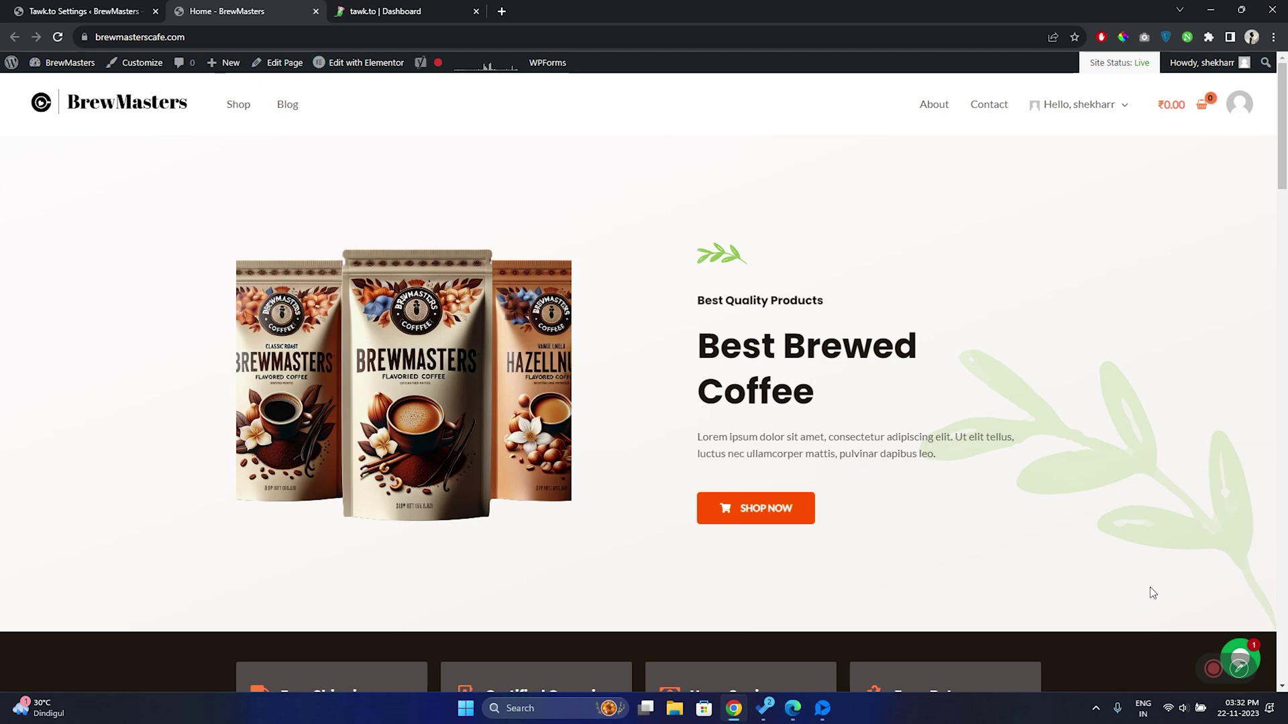
click(1243, 652)
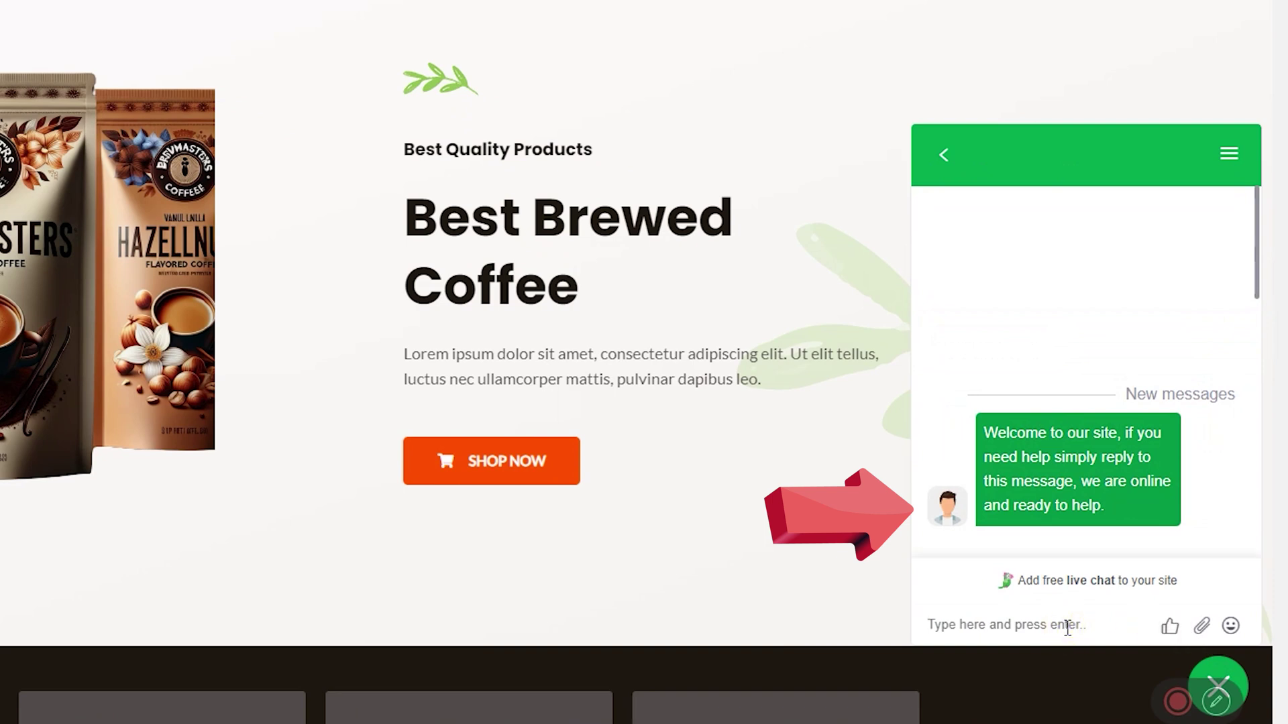
text(Hi)
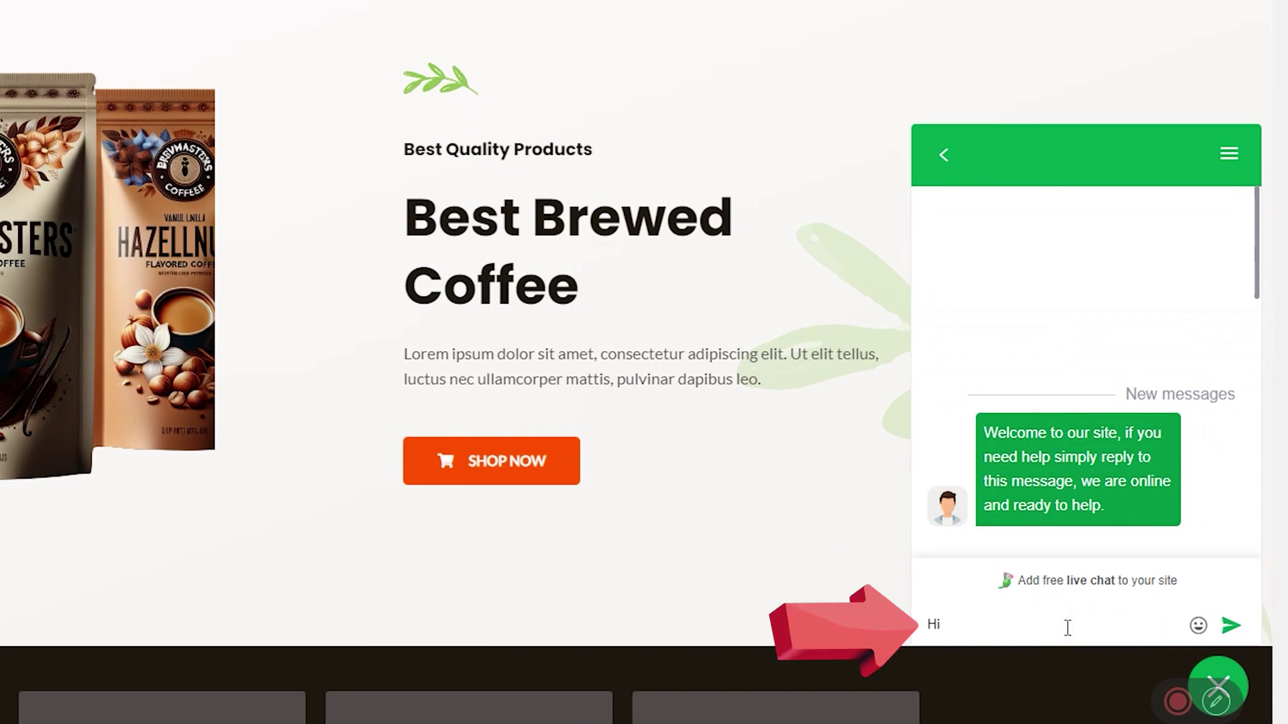
key(ctrl+v)
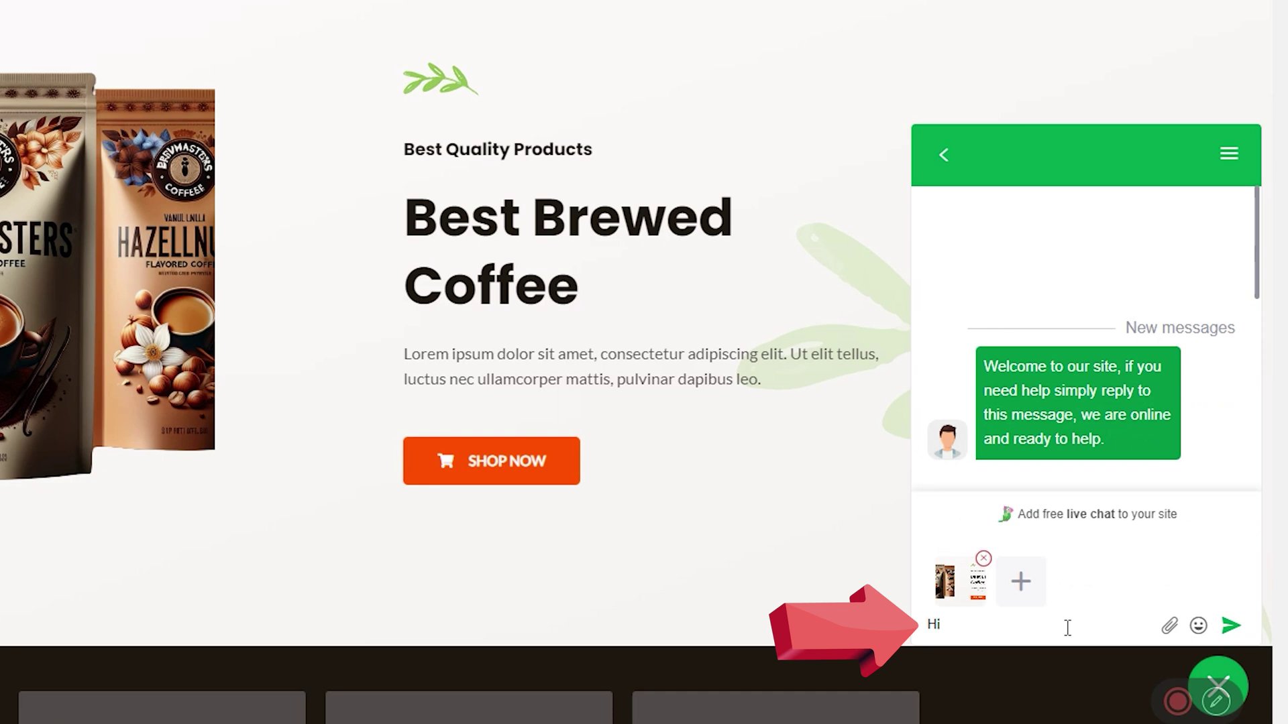
click(1196, 627)
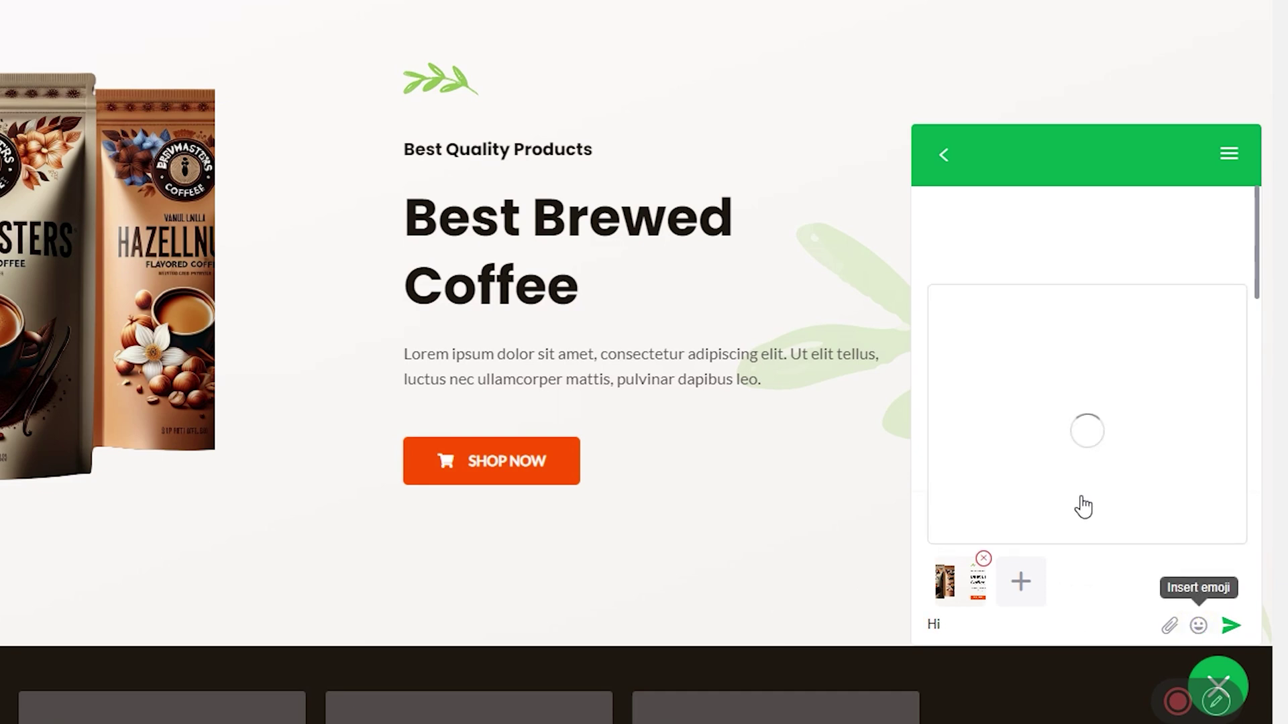
click(955, 403)
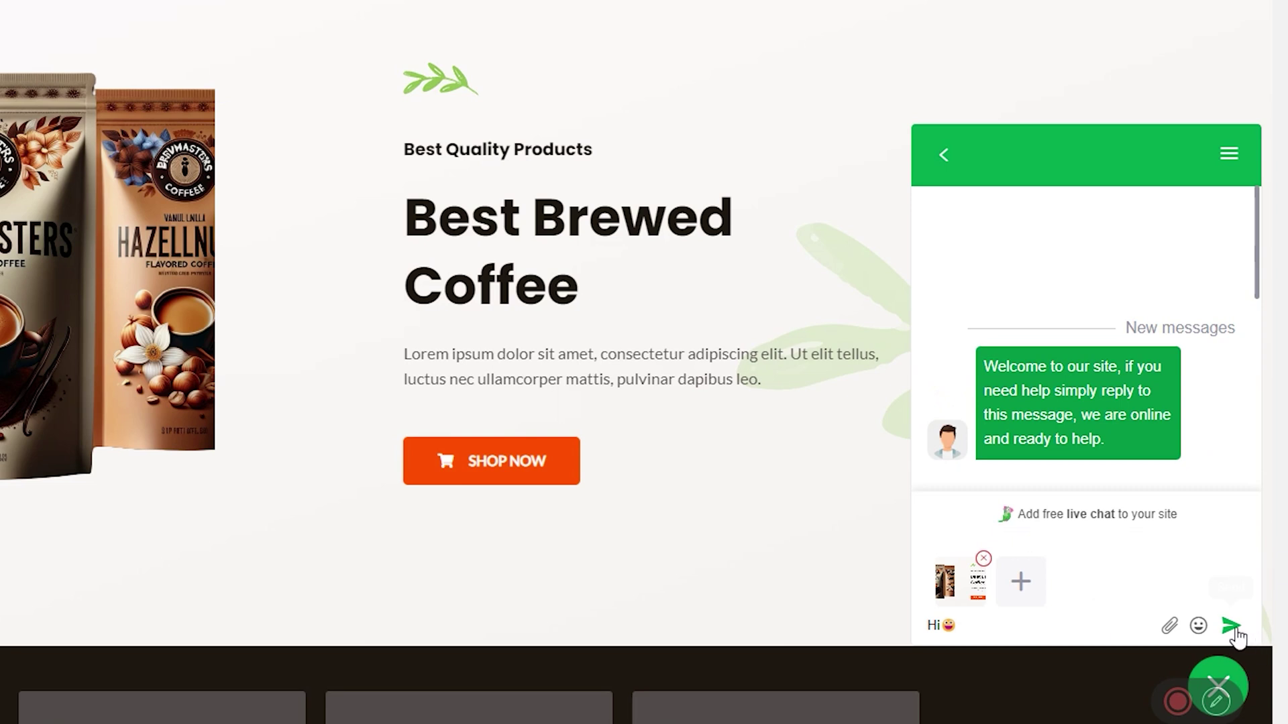
click(1233, 629)
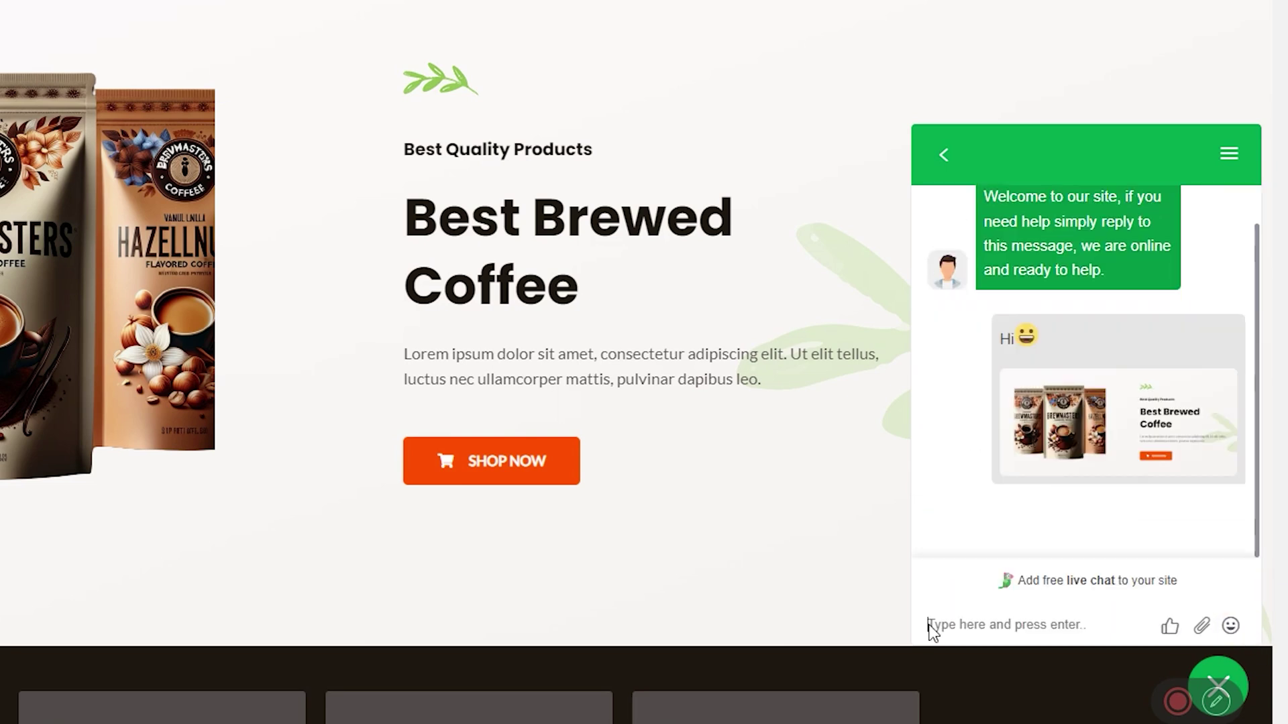
click(425, 18)
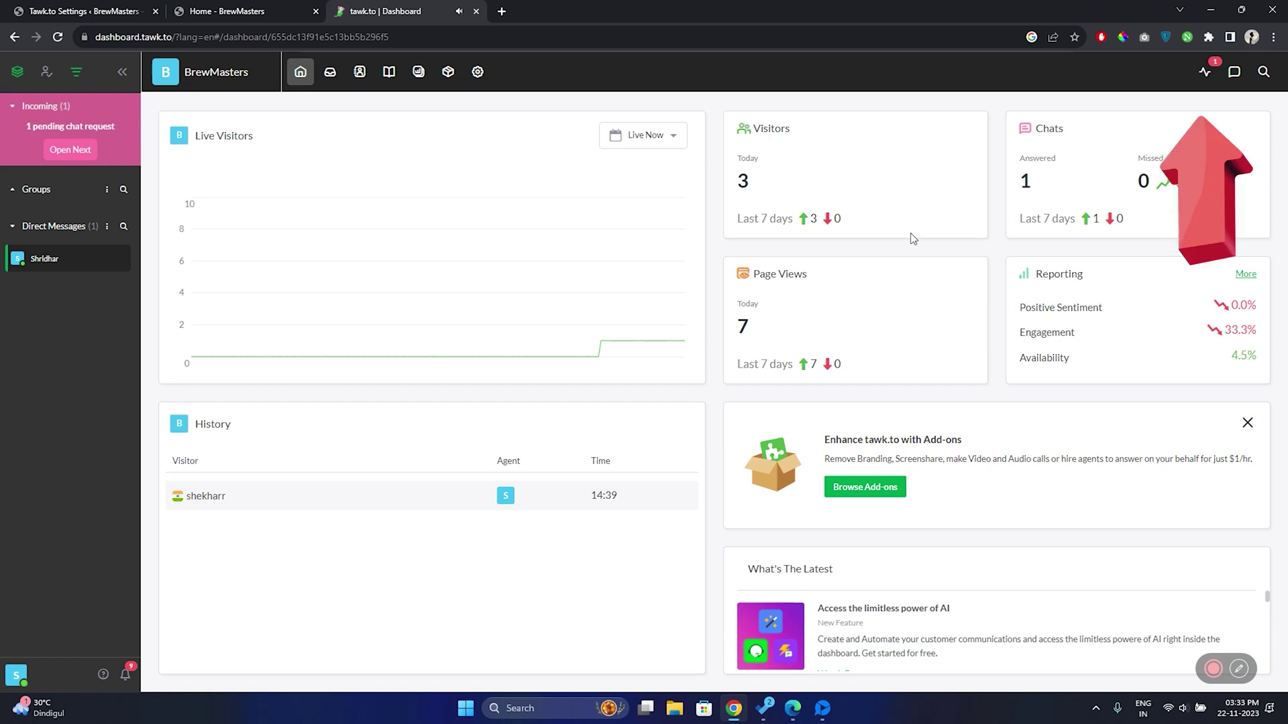
Step: Open the visitor's conversation from the monitoring list, join it, and reply 'Hello'
click(1208, 72)
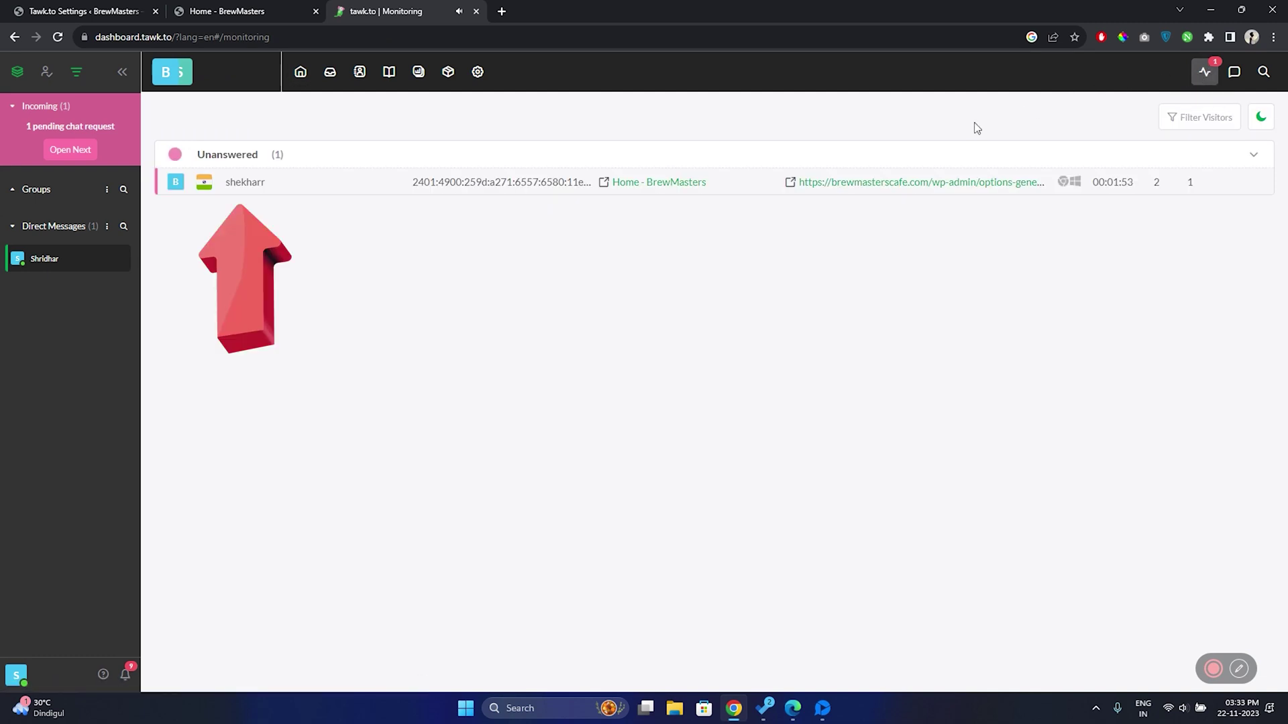
click(515, 184)
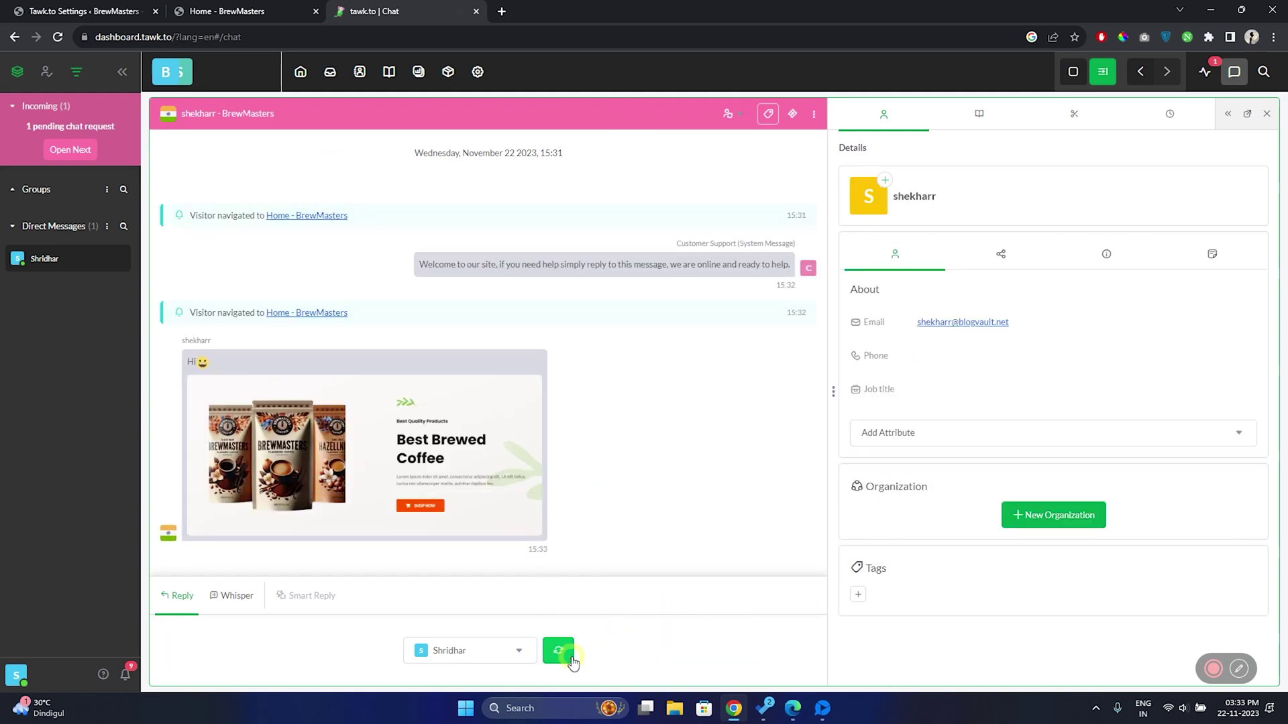
click(572, 657)
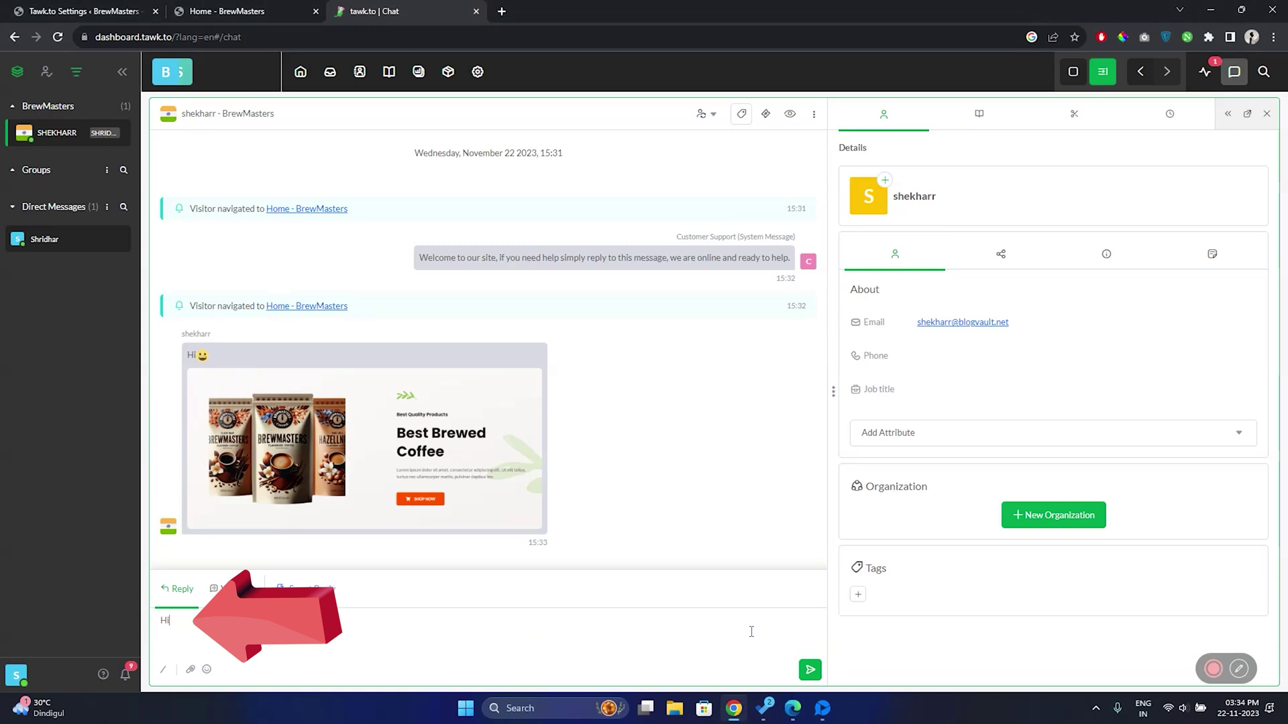
key(Return)
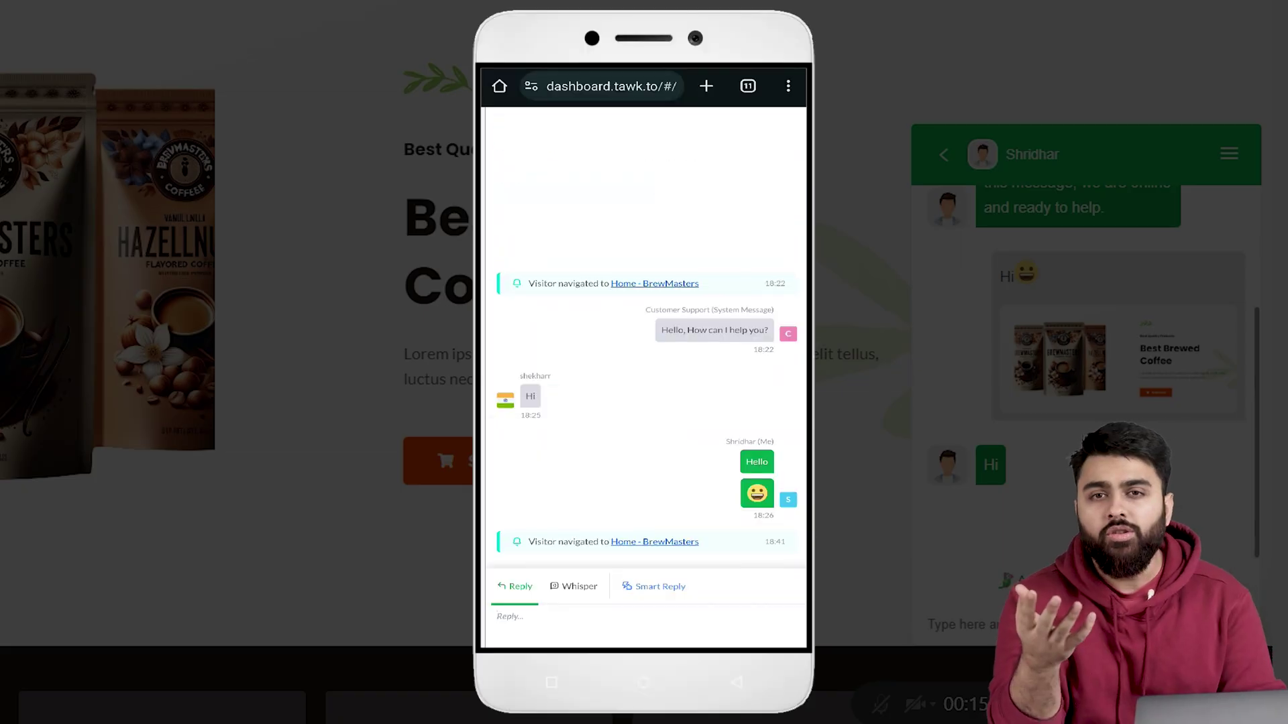
text(Hello)
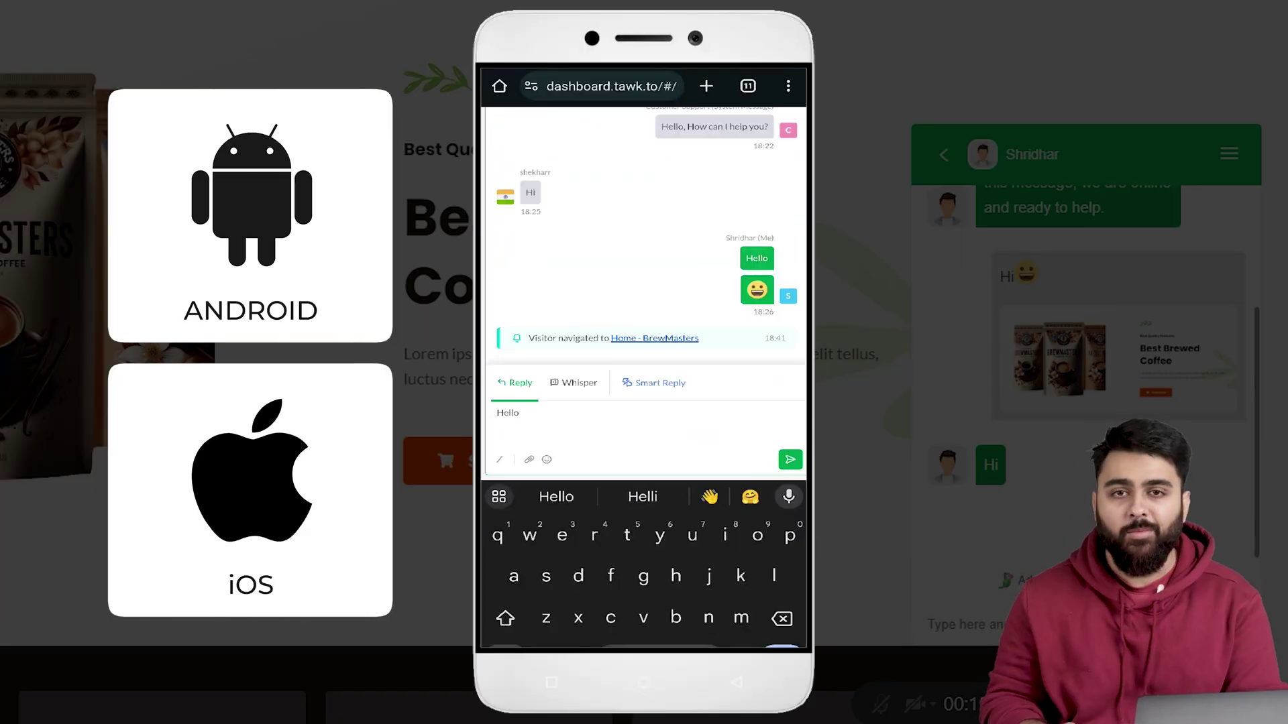
key(Return)
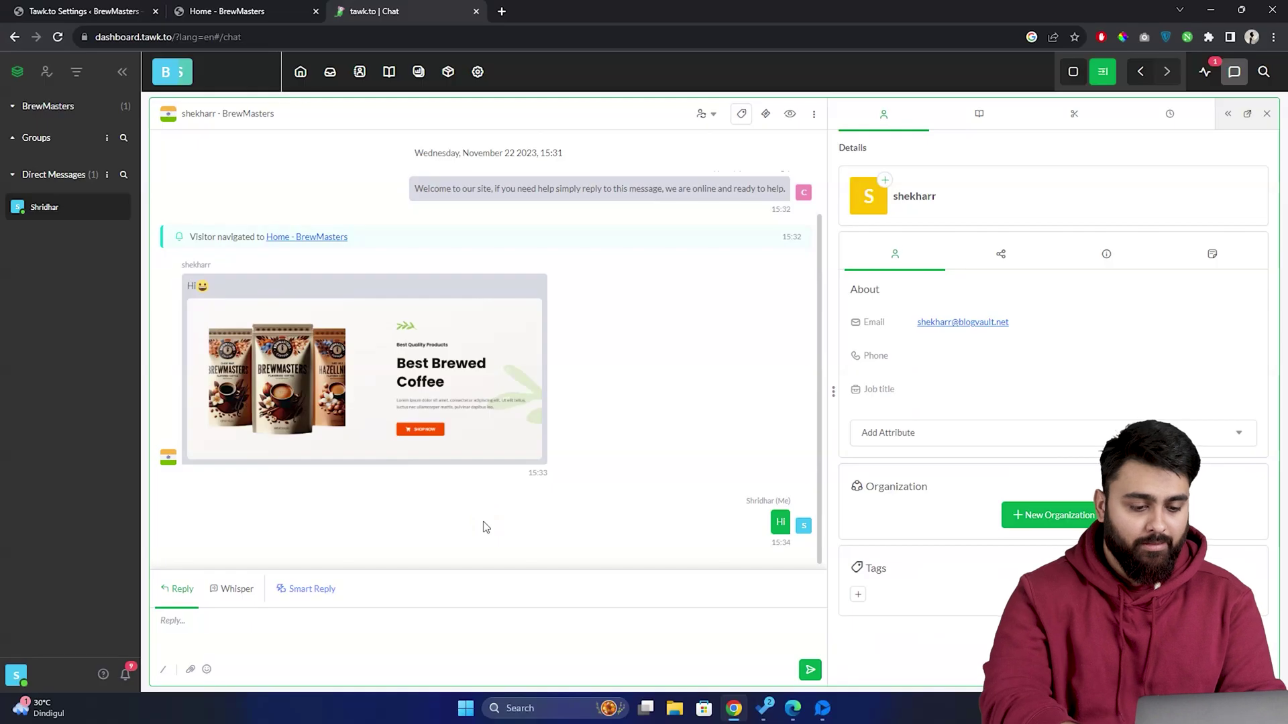
Step: Set the New Chat notification sound to Legacy Sound 2 and save it
click(16, 675)
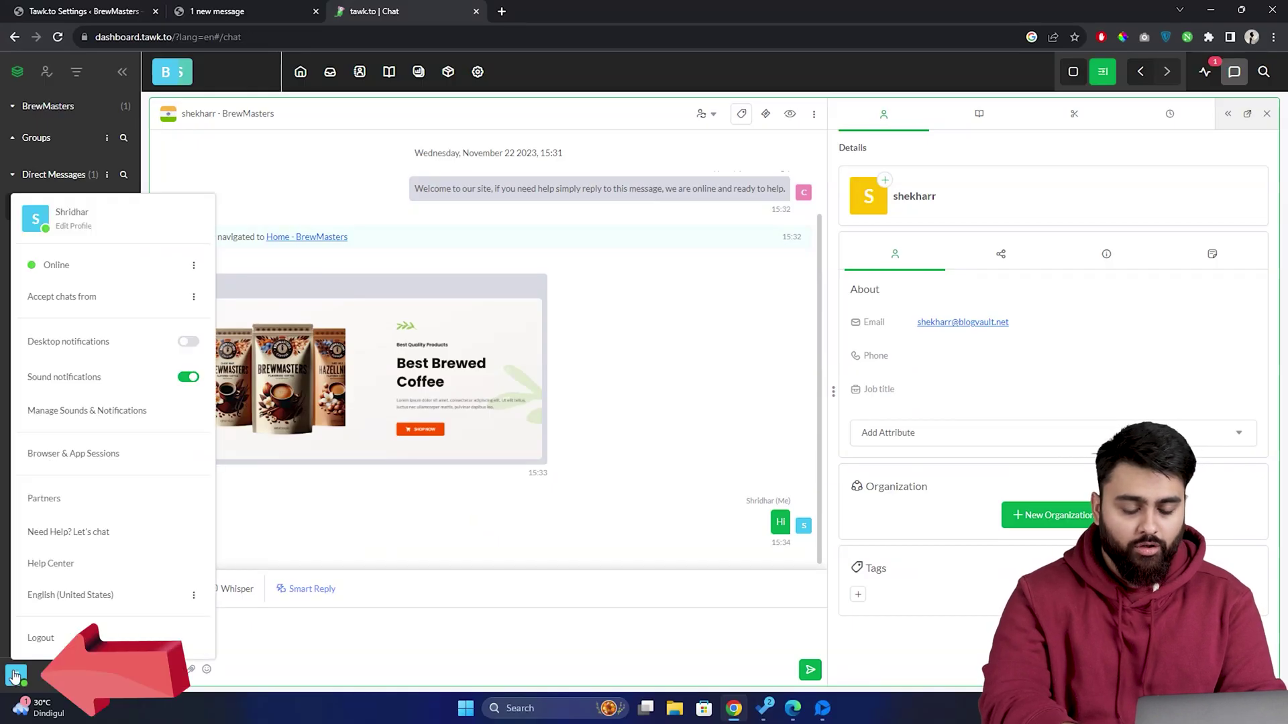
click(129, 421)
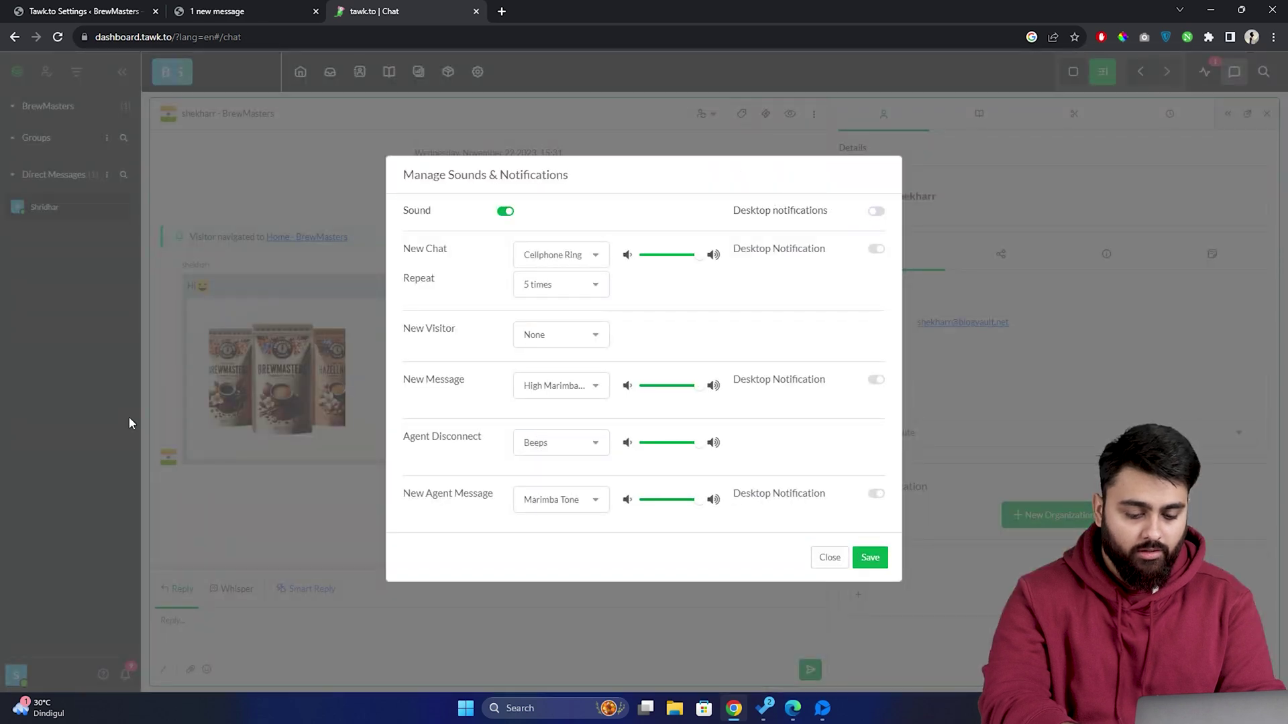
click(561, 262)
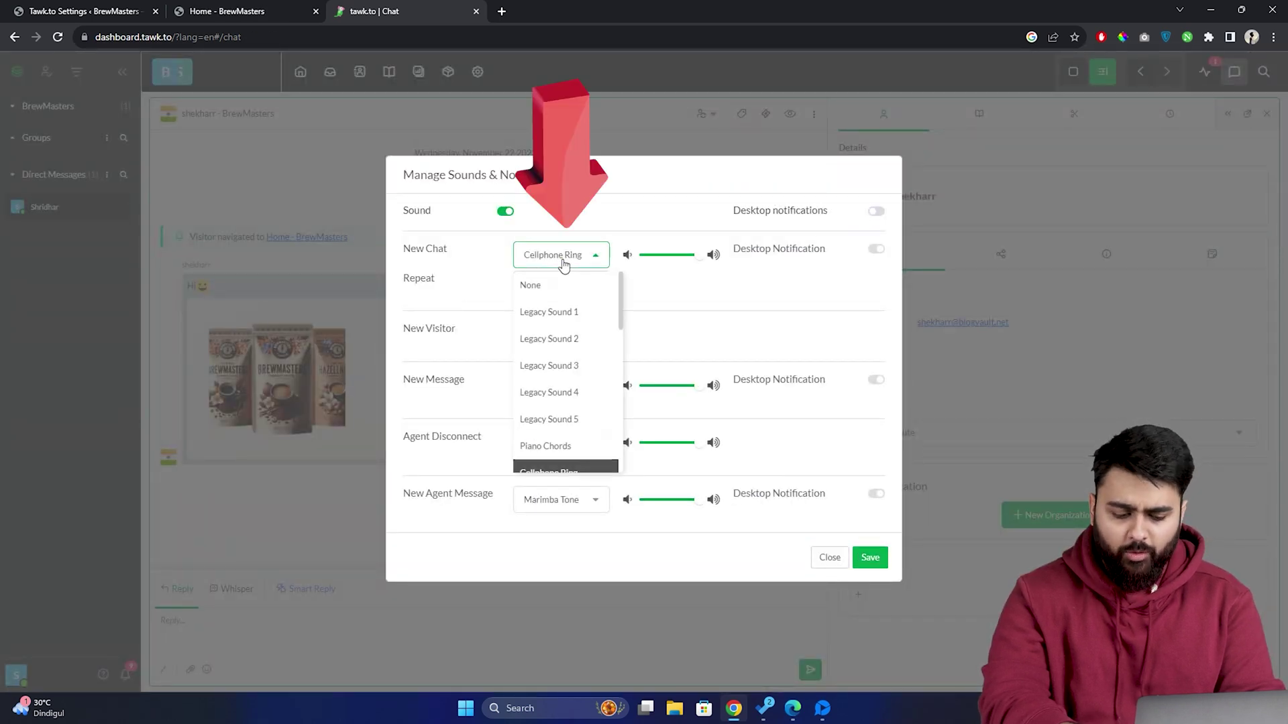
click(567, 336)
click(876, 561)
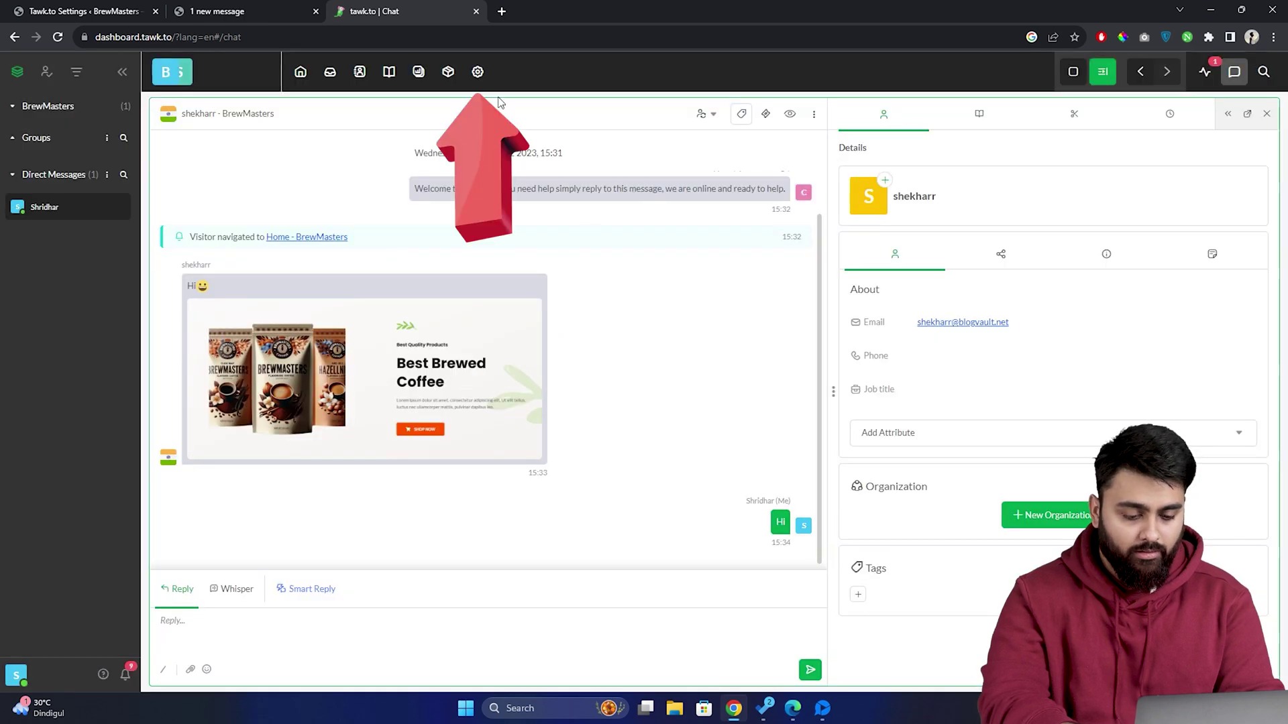
click(478, 71)
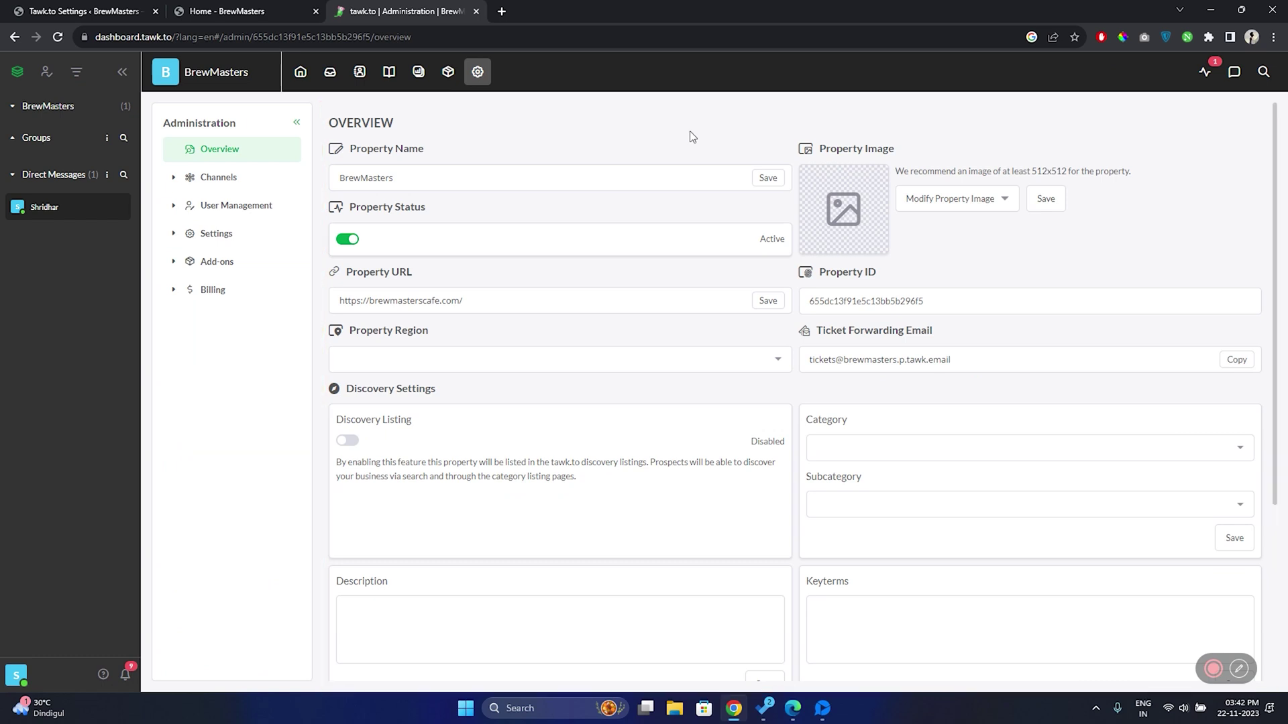
Step: Upload the coffee-mug image as BrewMasters' property image
click(954, 207)
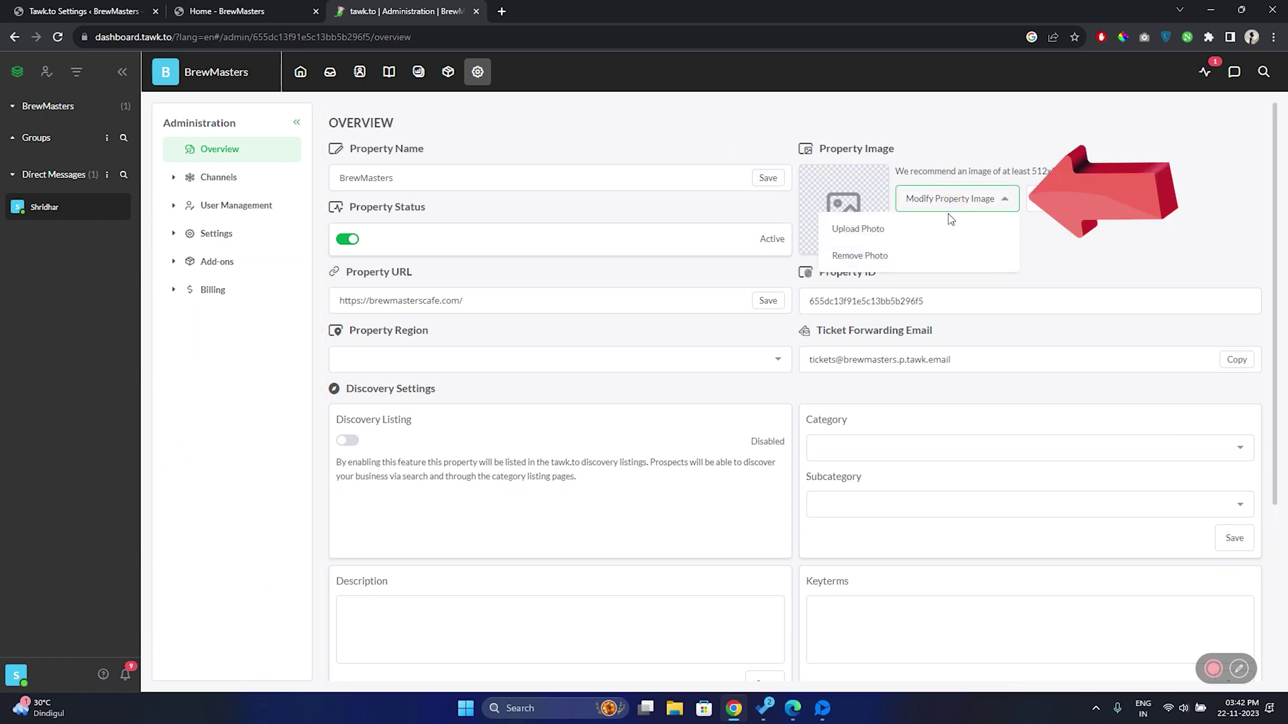
click(943, 228)
click(383, 275)
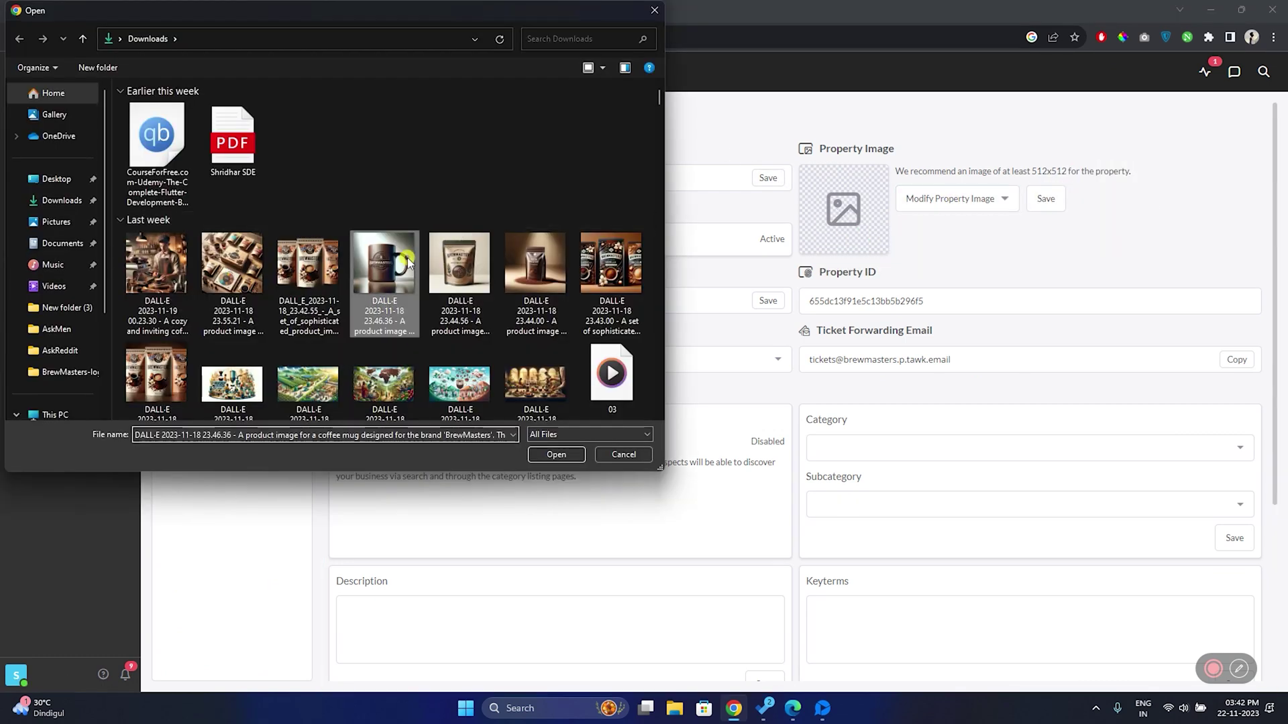
click(556, 454)
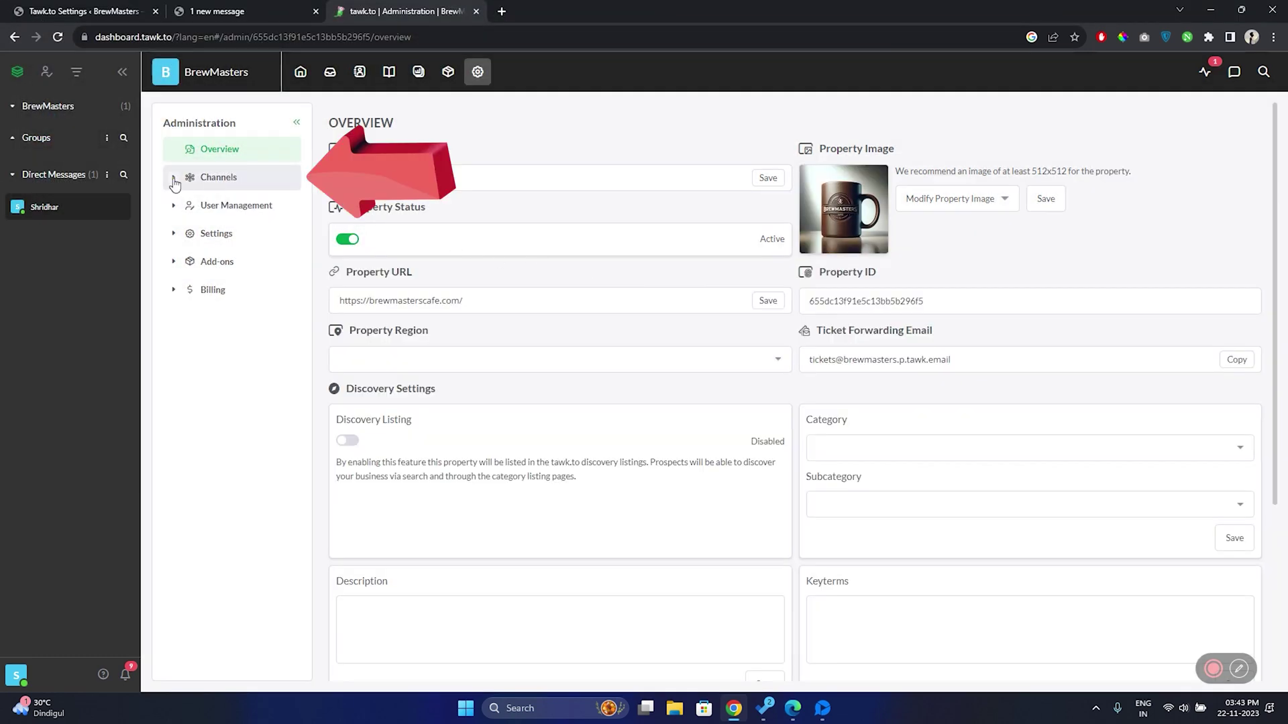
Step: Set the chat widget colour to green #1db964 and bring up the advanced appearance settings
click(175, 180)
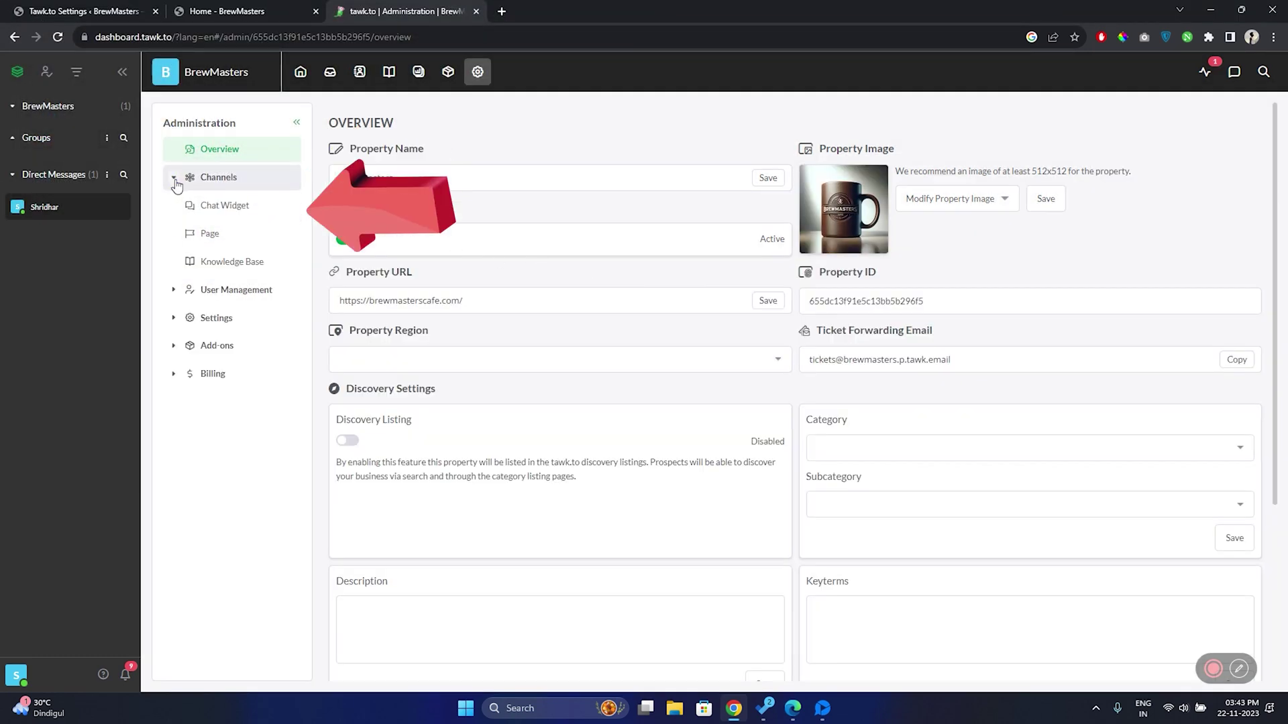
click(221, 207)
scroll(634, 307, down, 1)
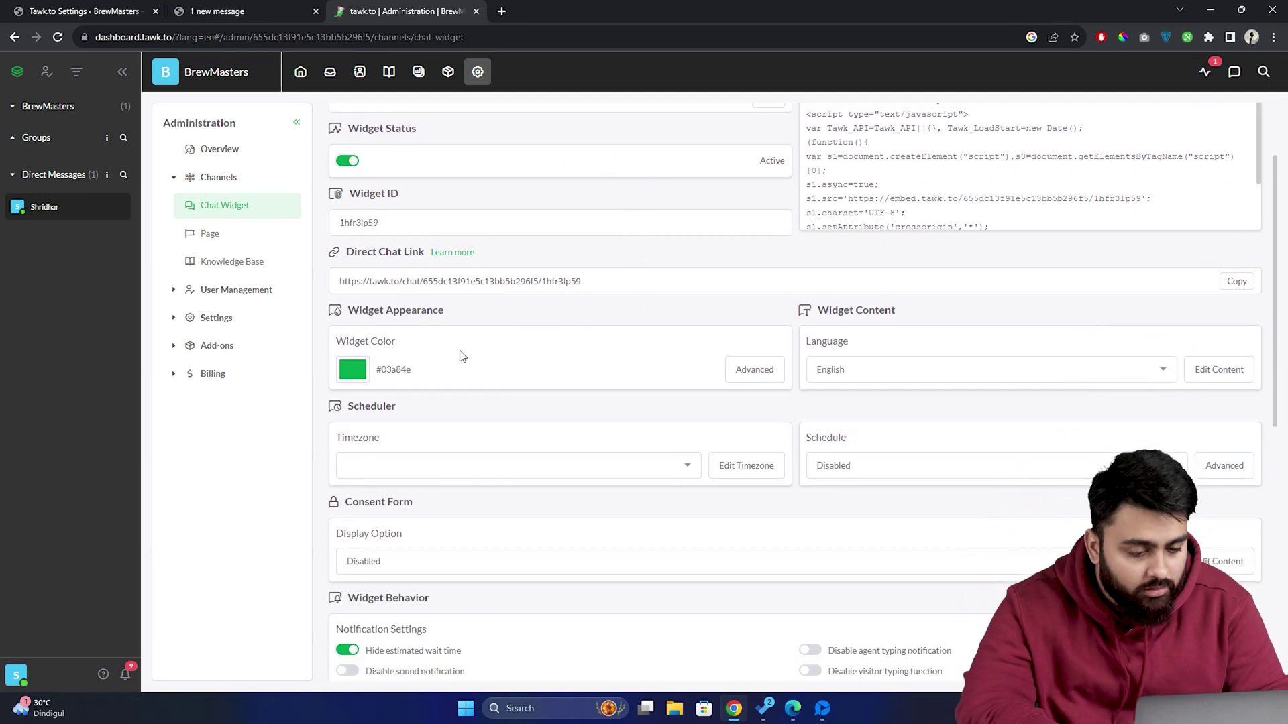
click(353, 370)
click(361, 435)
click(420, 415)
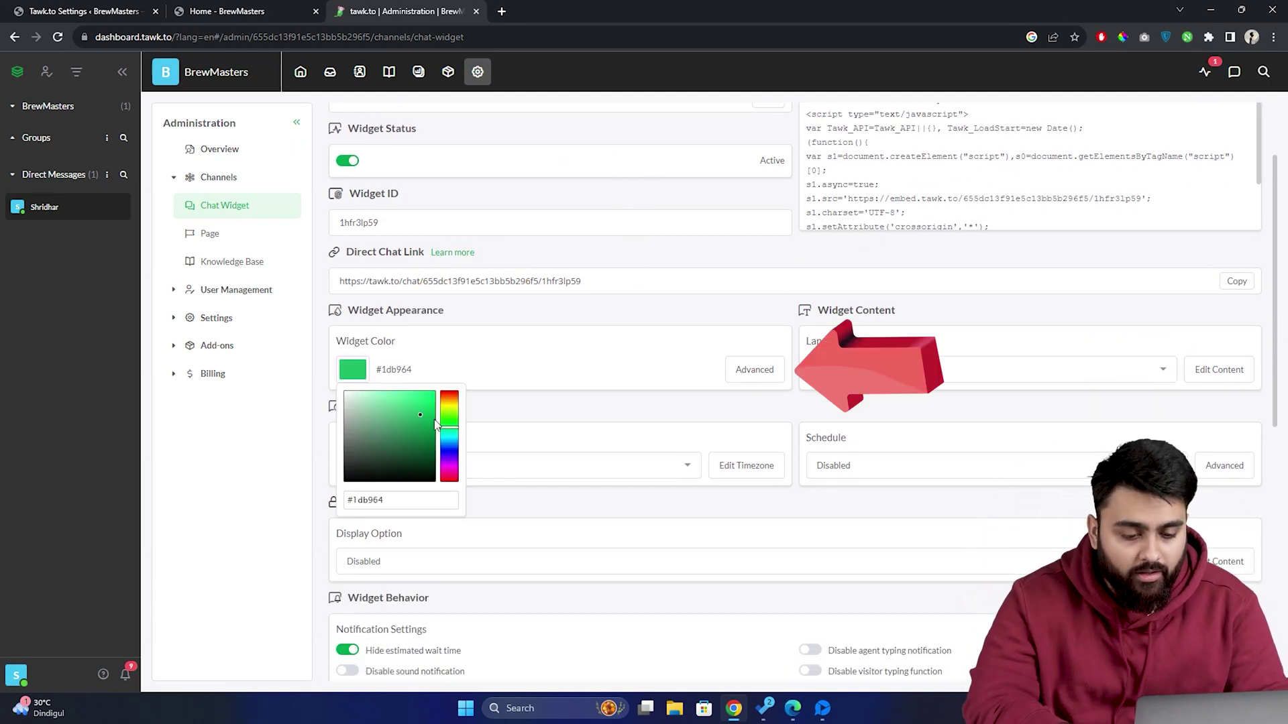
click(753, 373)
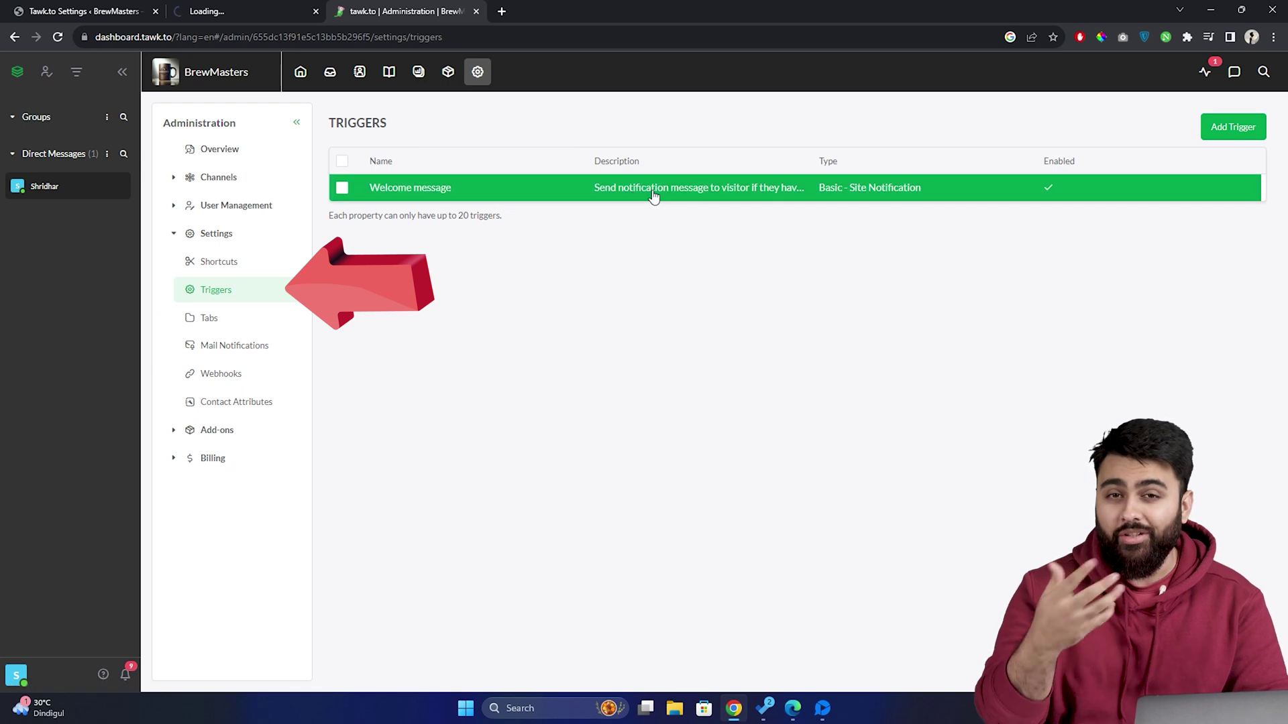
Step: Give the Welcome message trigger a 10-second delay
click(654, 195)
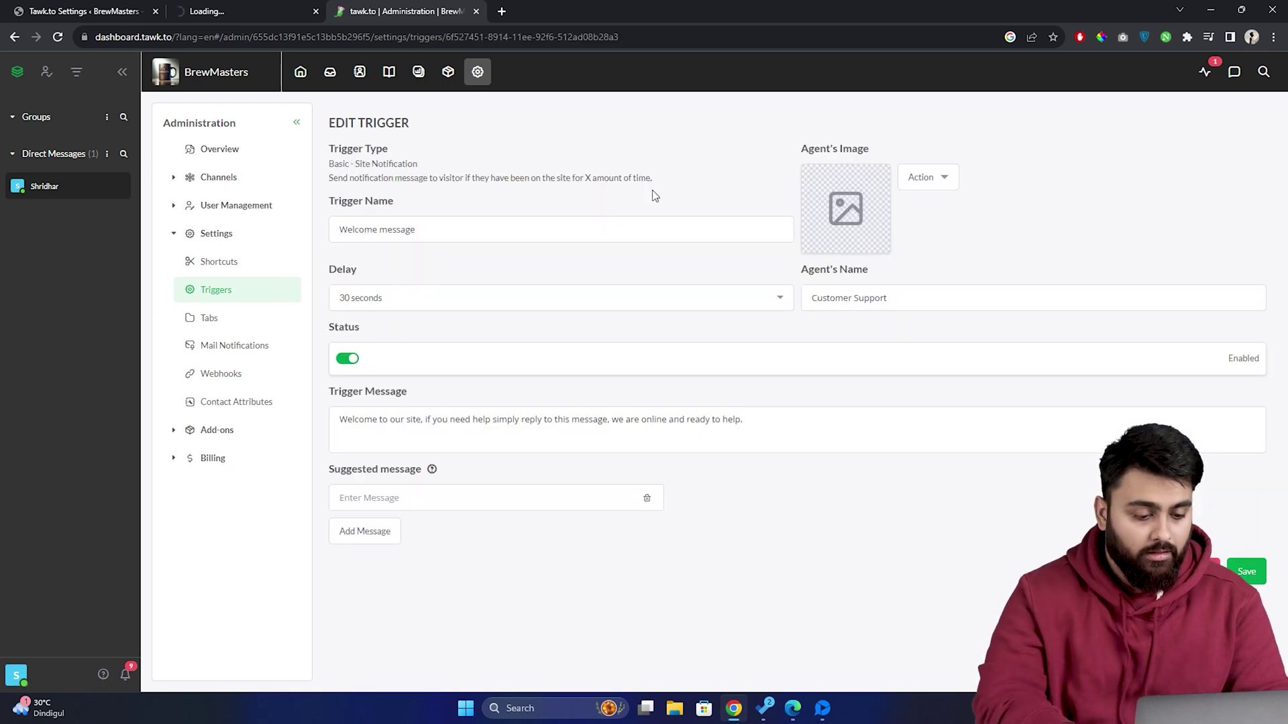
click(628, 296)
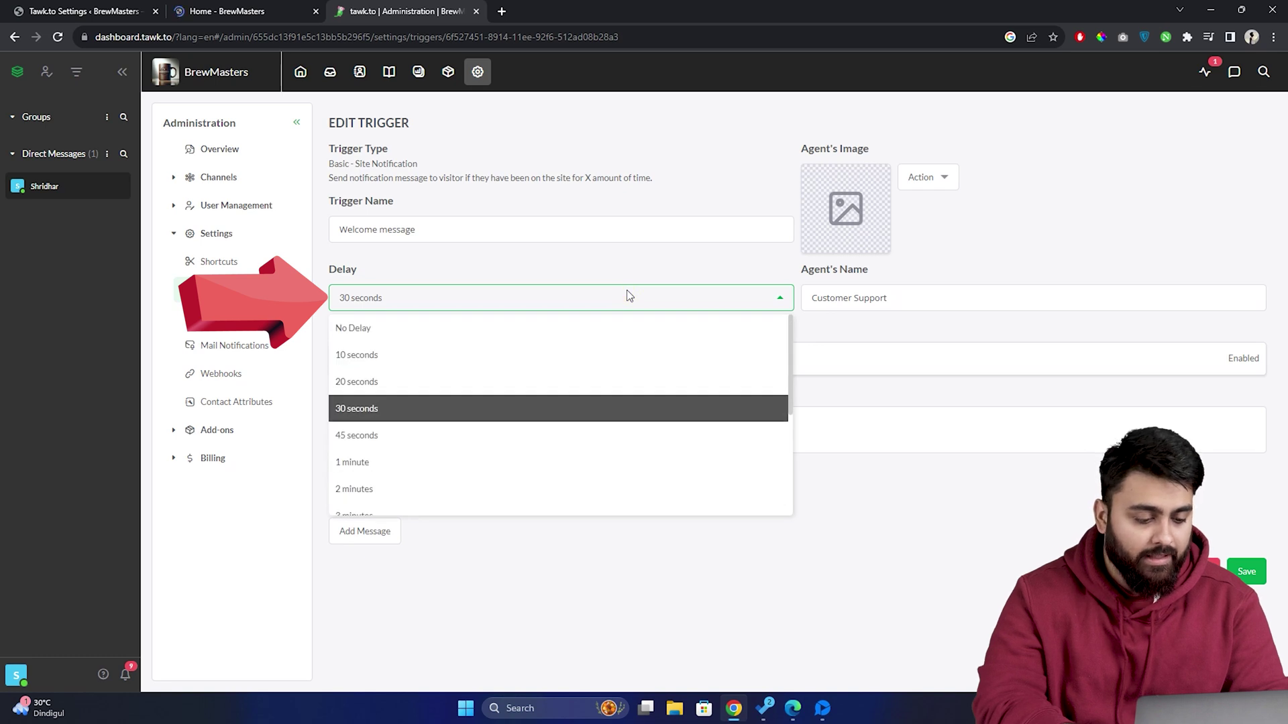
click(590, 352)
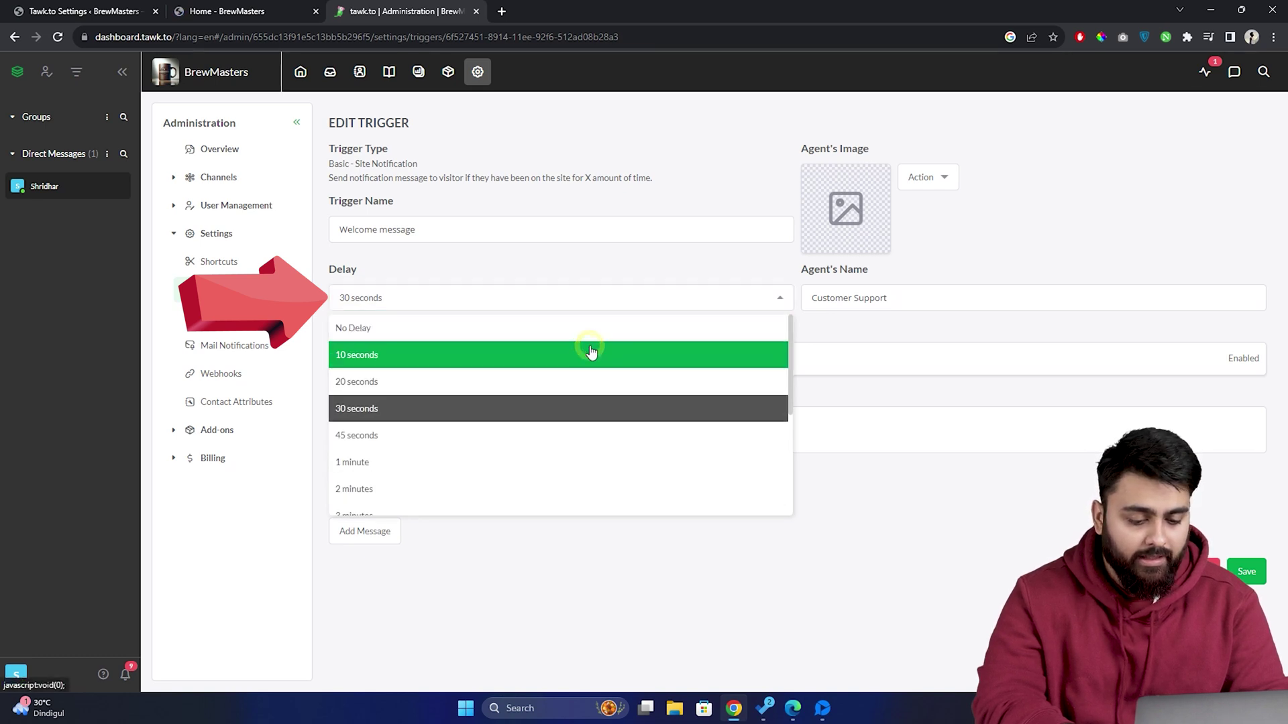
Step: Replace the trigger message with 'Hello, How can I help you?', save, and return to the BrewMasters tab
click(742, 423)
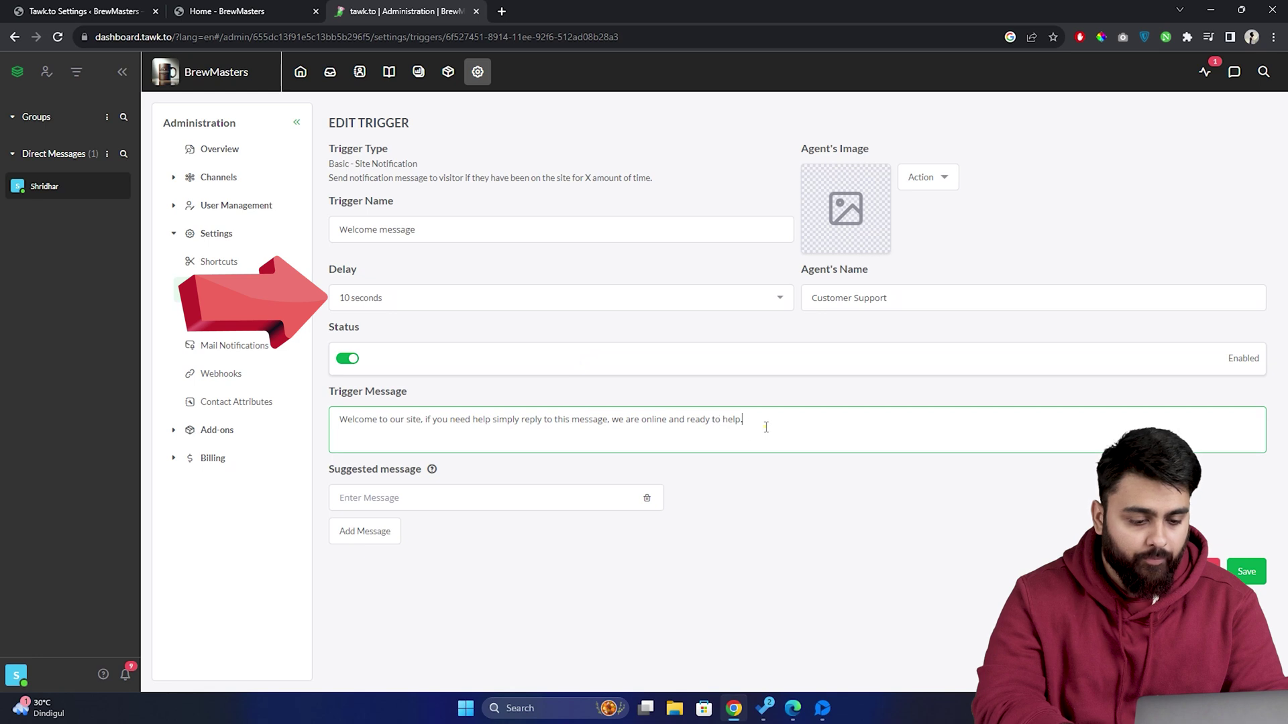
key(ctrl+a)
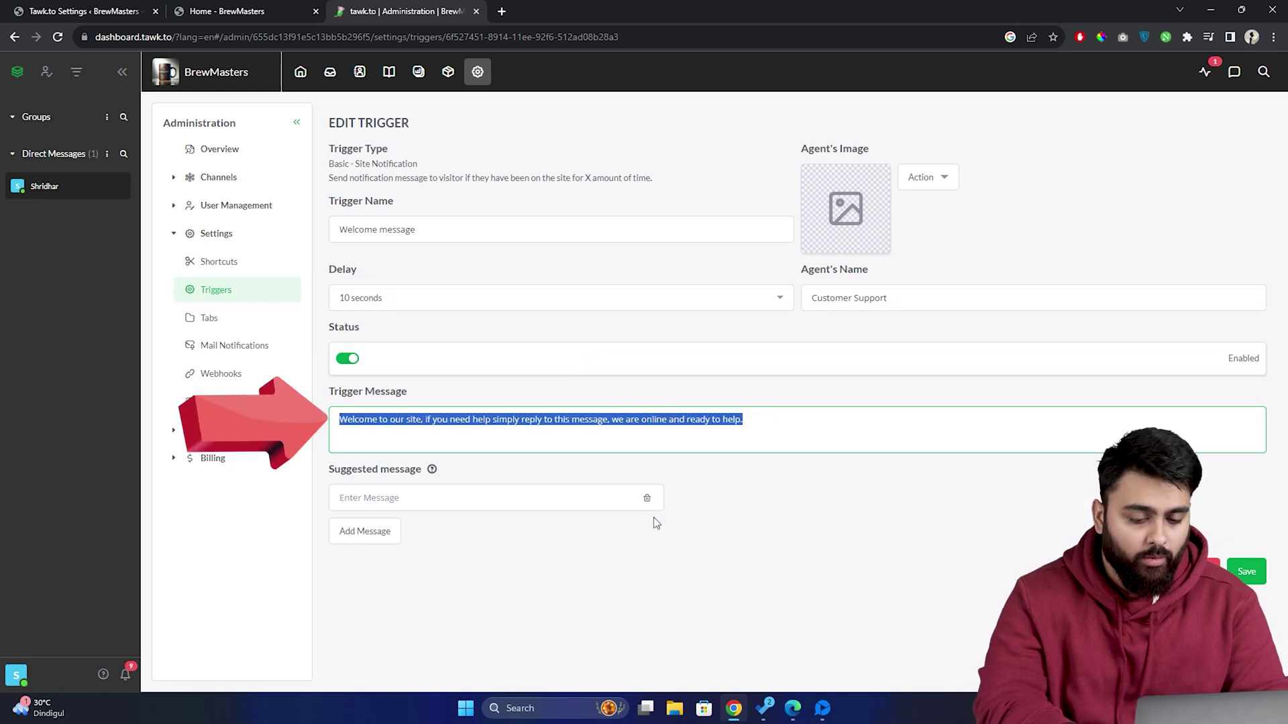
text(Hello, How can I help you?)
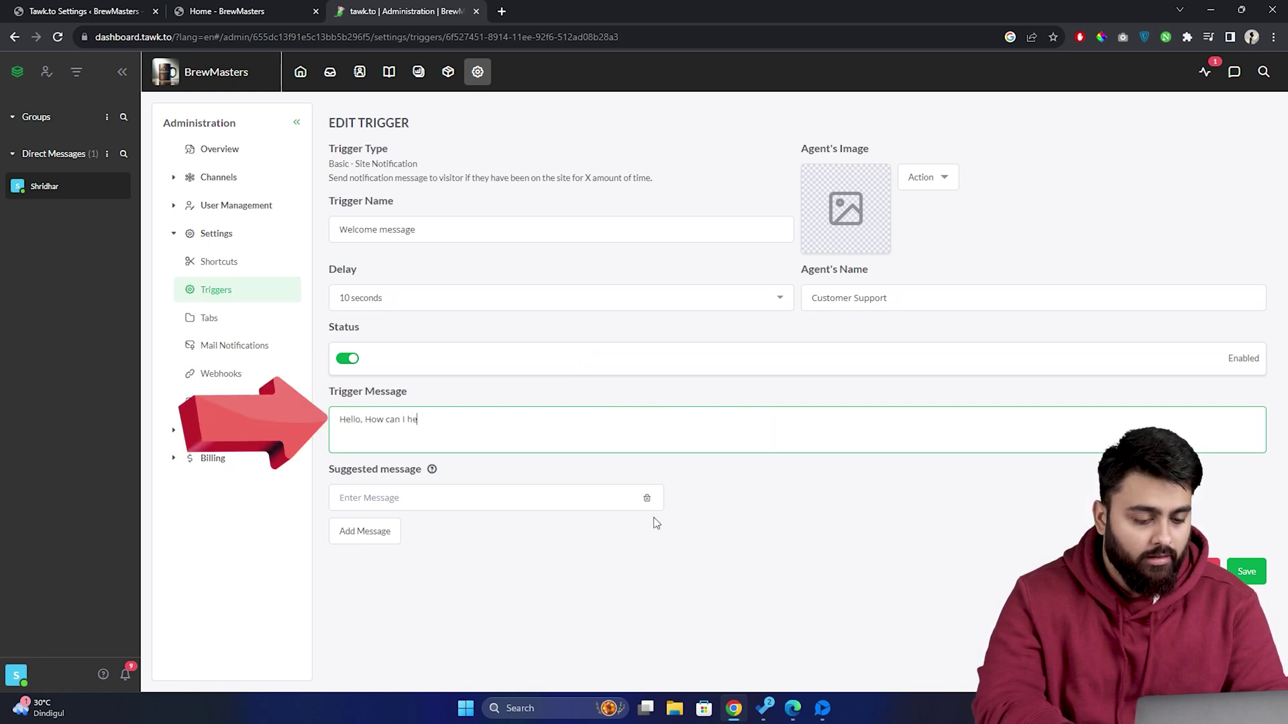
click(1162, 571)
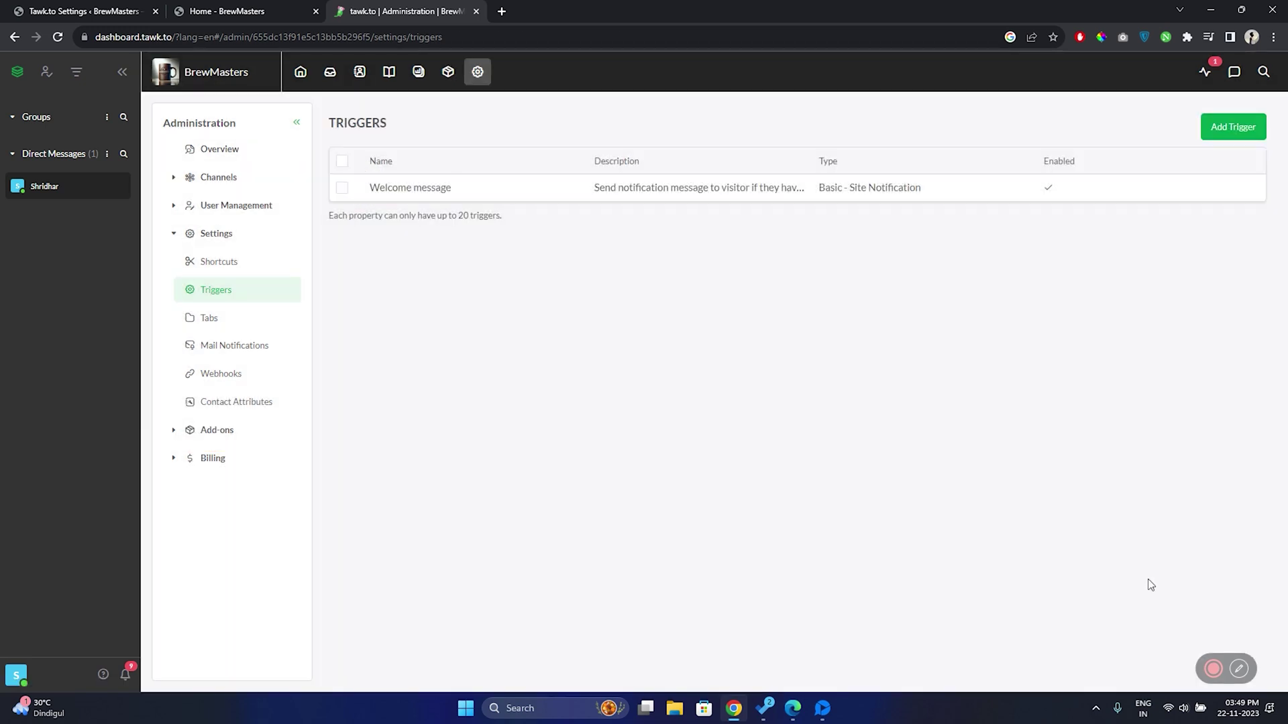
key(ctrl+shift+Tab)
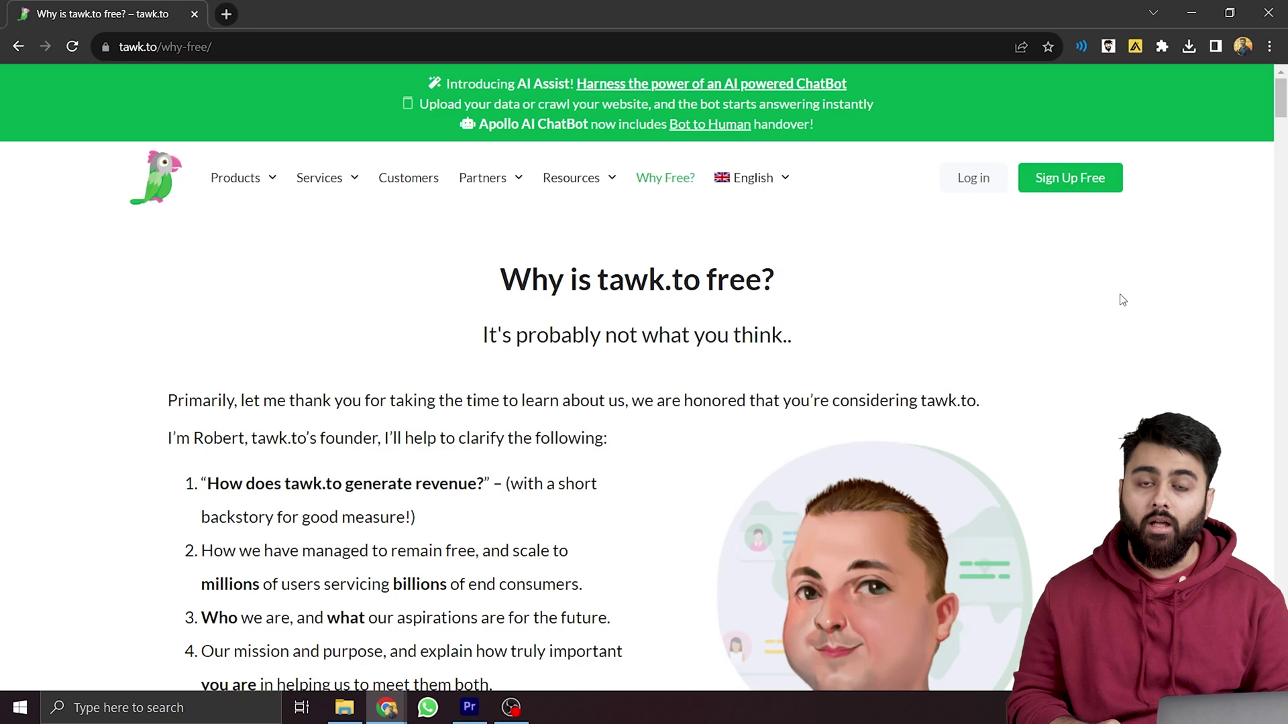
Step: Scroll down the Why free page to the market-share table showing tawk.to first at 20.07%
scroll(1123, 300, down, 3)
scroll(1123, 300, down, 7)
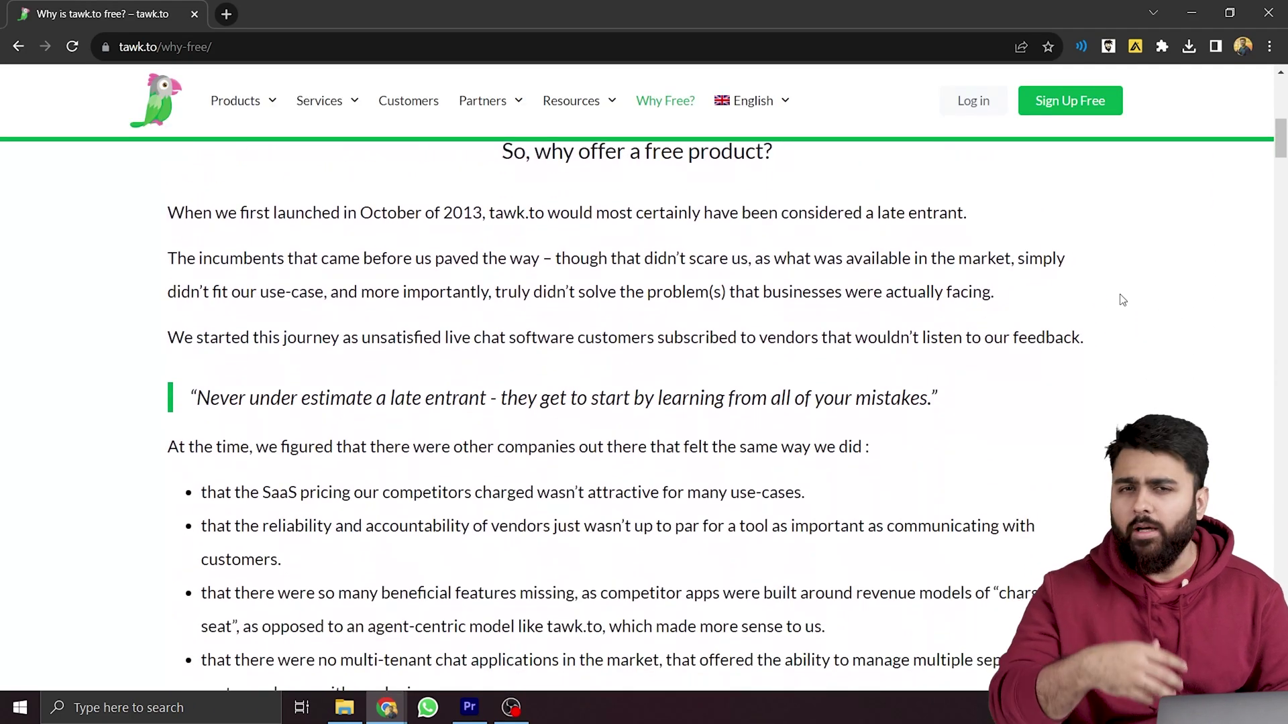
scroll(1122, 300, down, 3)
scroll(1123, 300, down, 7)
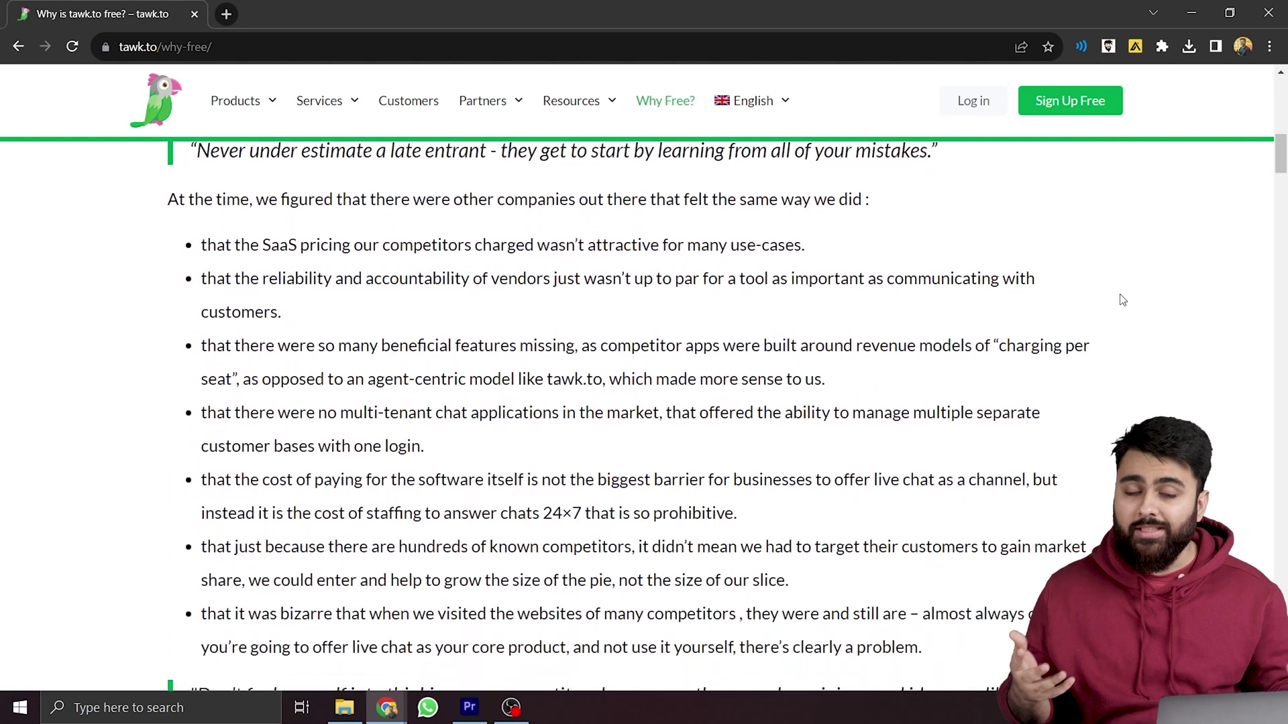
scroll(1123, 300, down, 2)
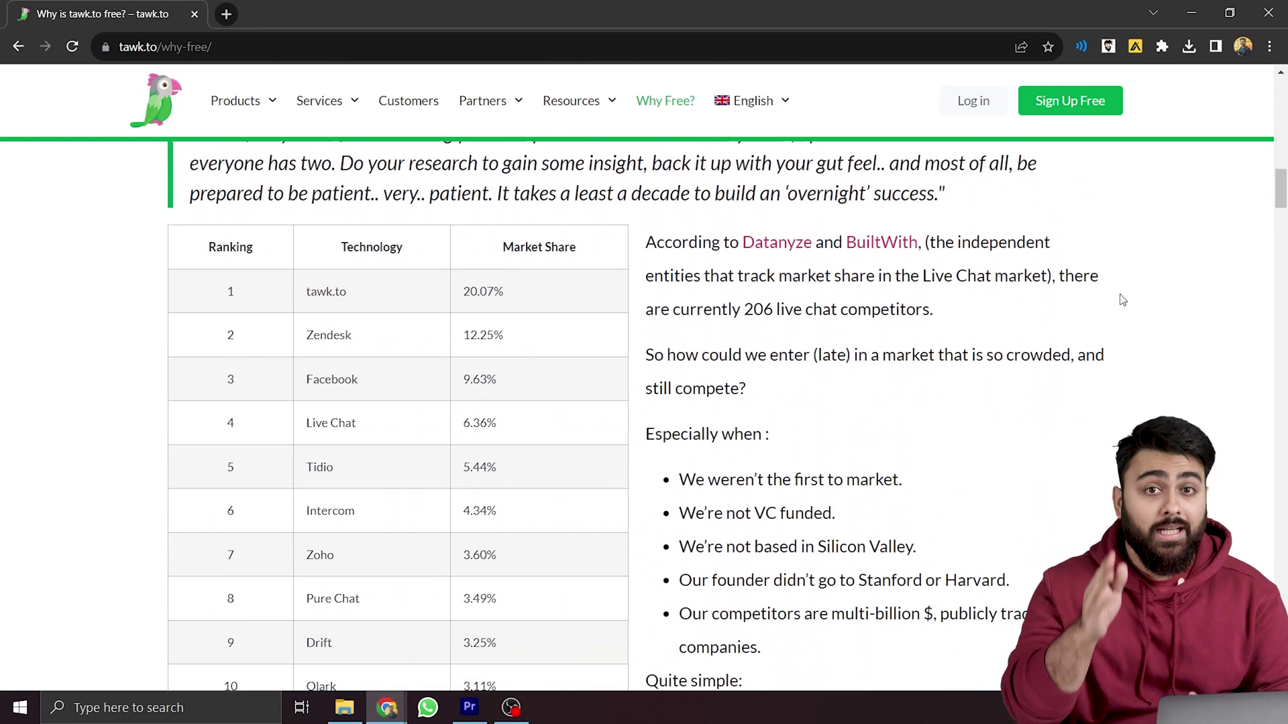